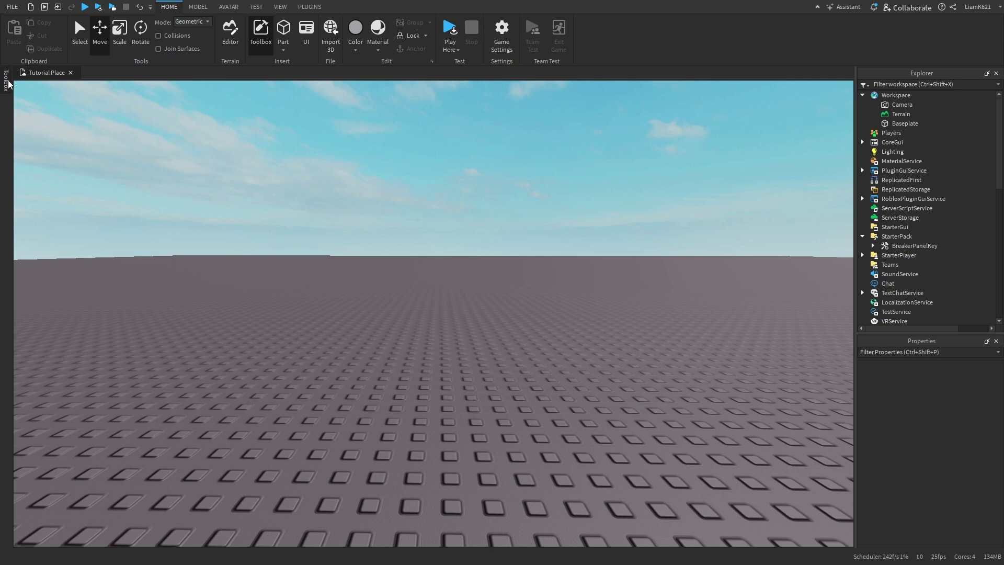
- Insert the Breaker Panel 2.0 model from the toolbox search results for "breaker panel 2.0" into the place
click(7, 83)
click(121, 111)
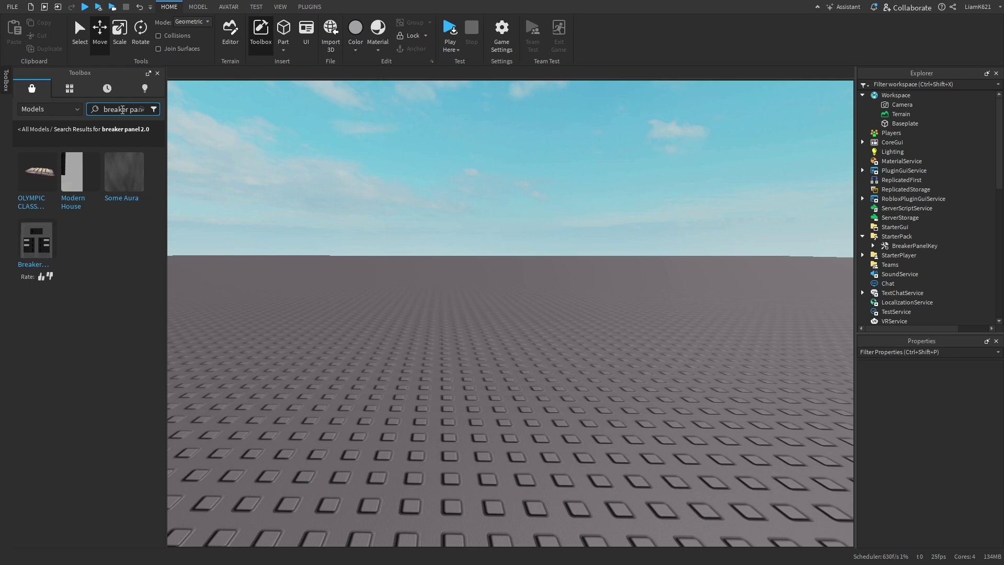
mouse_move(45, 244)
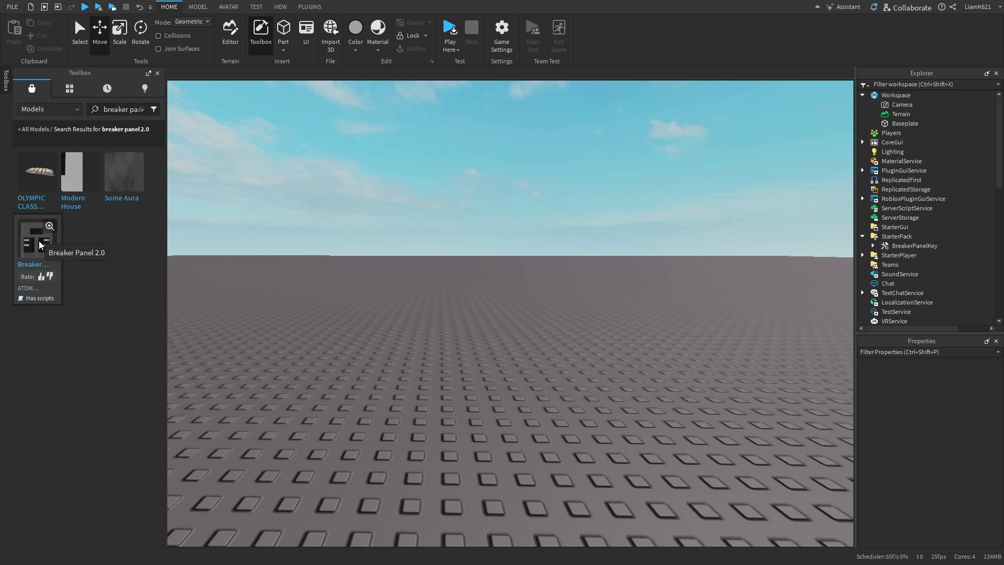
click(40, 245)
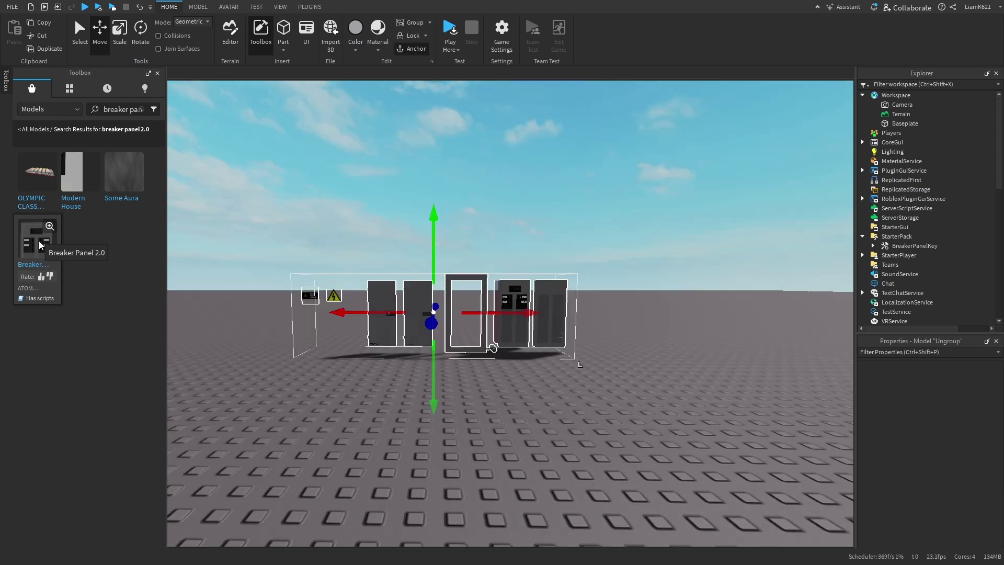
click(226, 126)
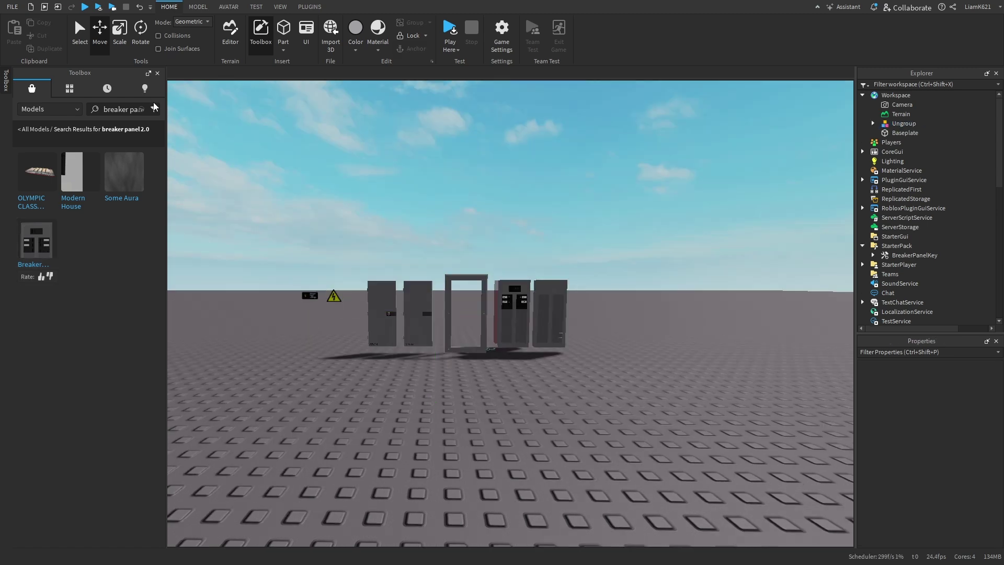
click(7, 88)
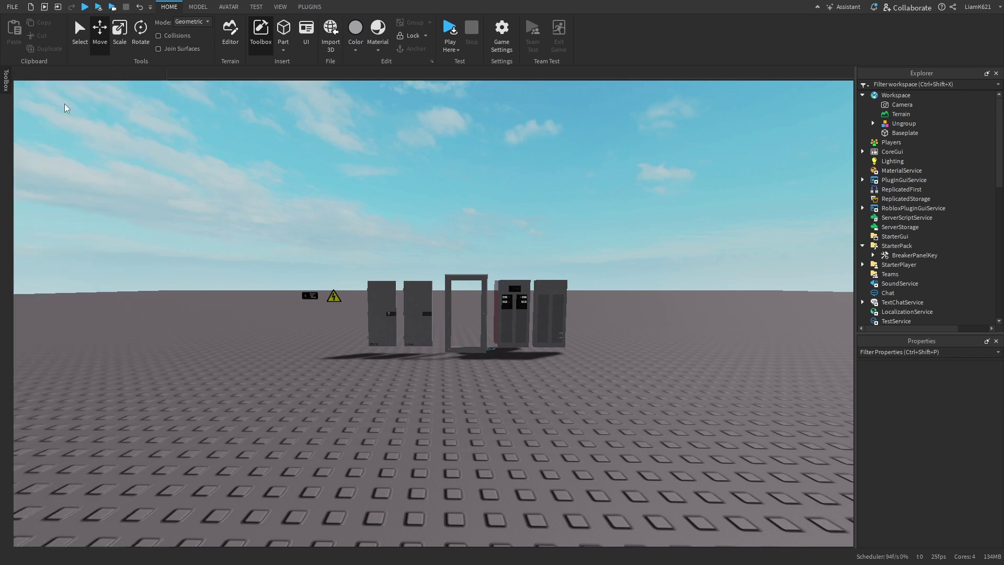
- Examine the inserted model's parts: warning signs, doors, frame, key, breaker panels and the red block behind them
scroll(434, 239, up, 5)
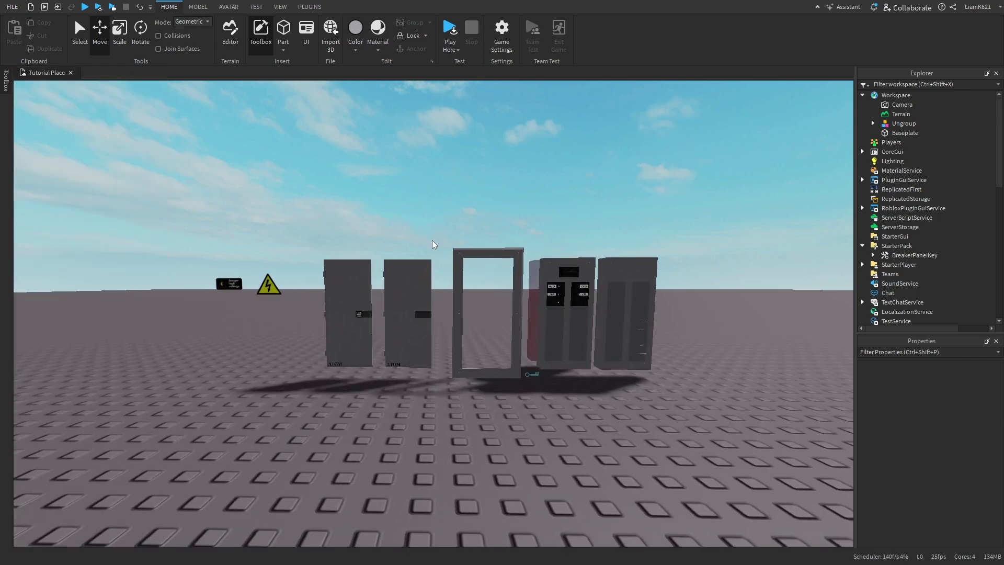
key(a)
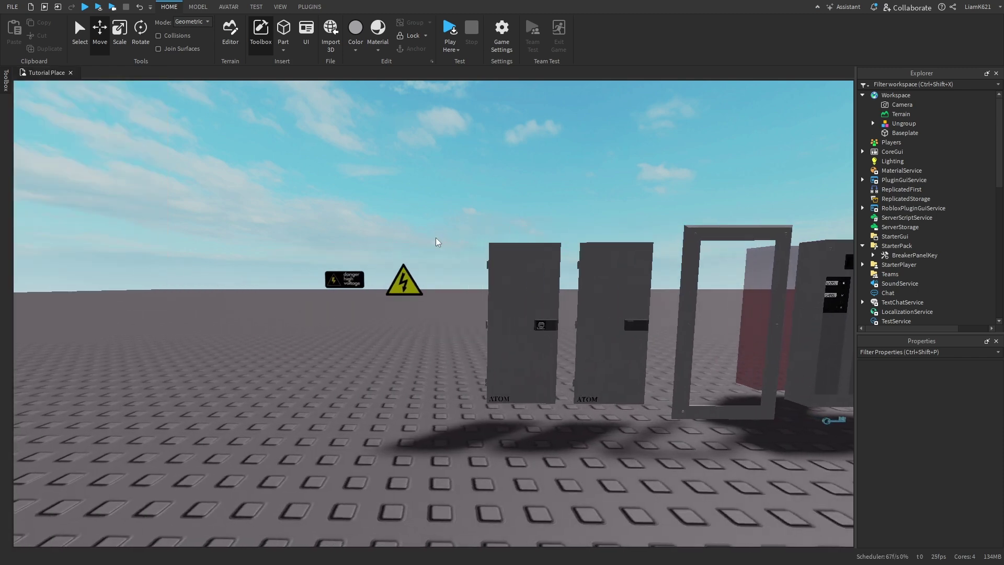
key(d)
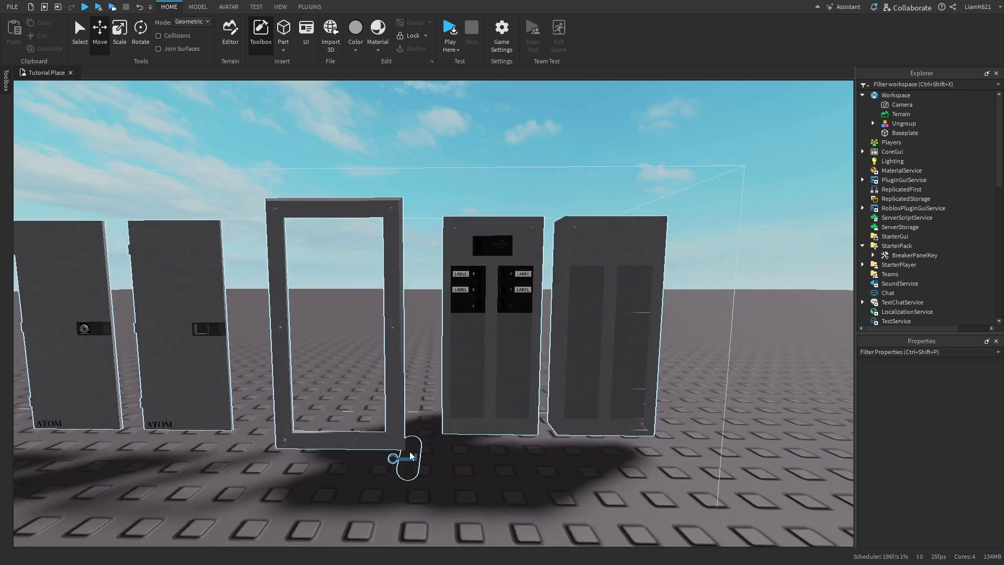
key(a)
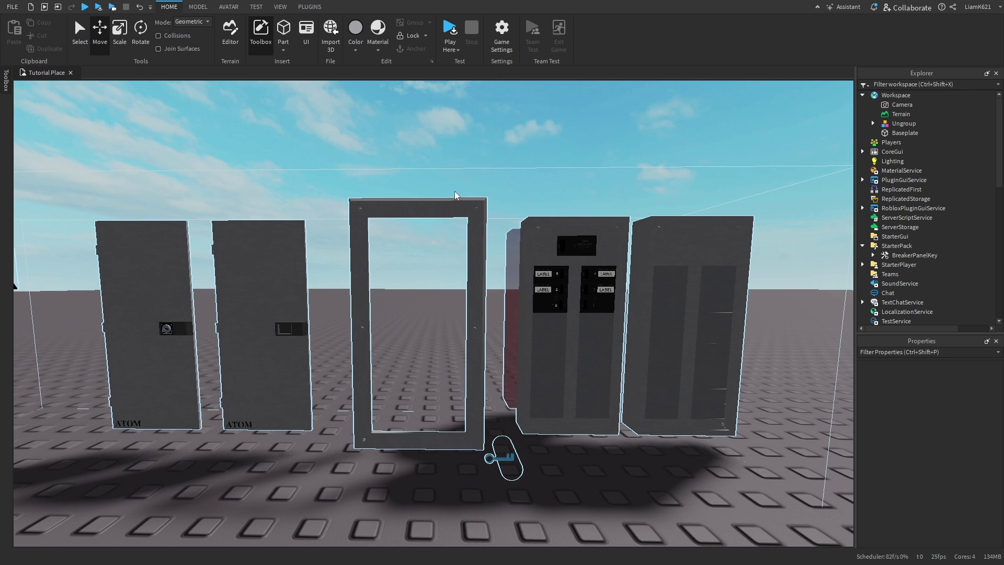
key(a)
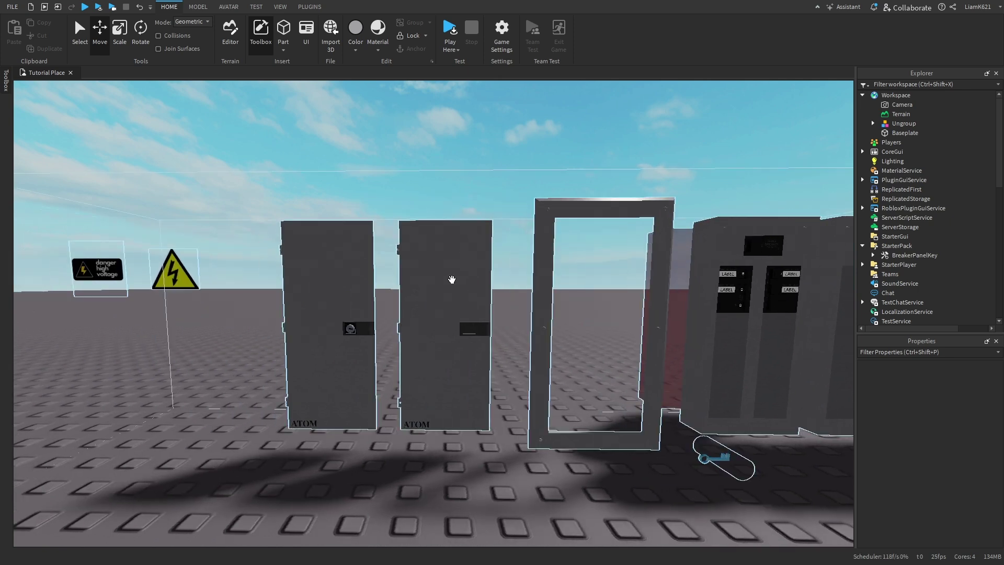
key(a)
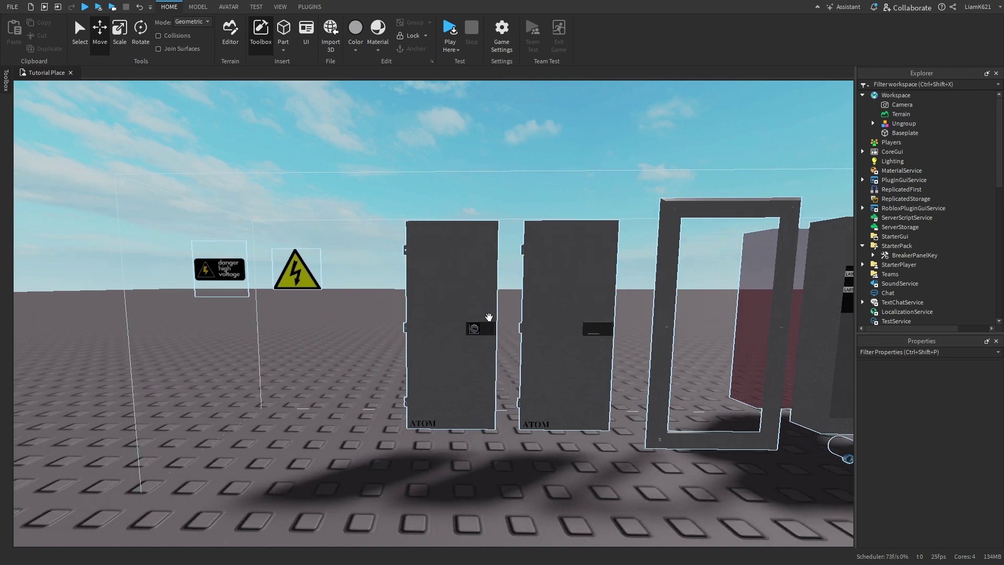
key(a)
key(w)
key(w)
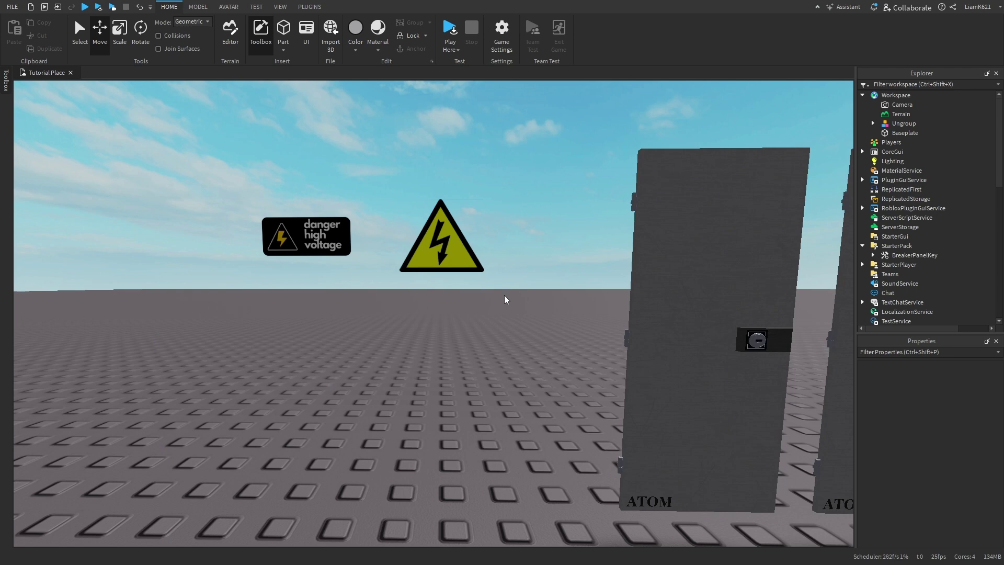
key(s)
key(d)
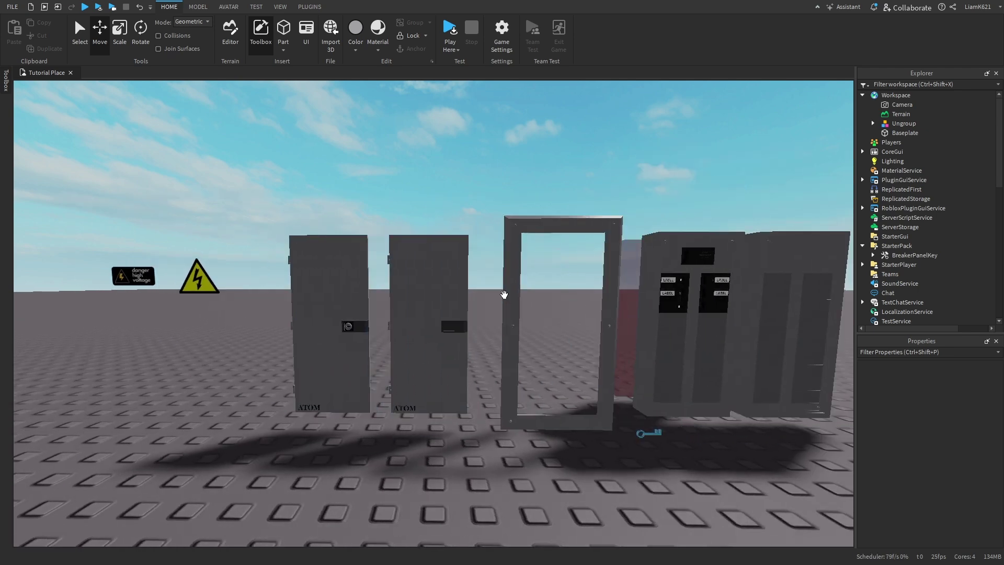
key(d)
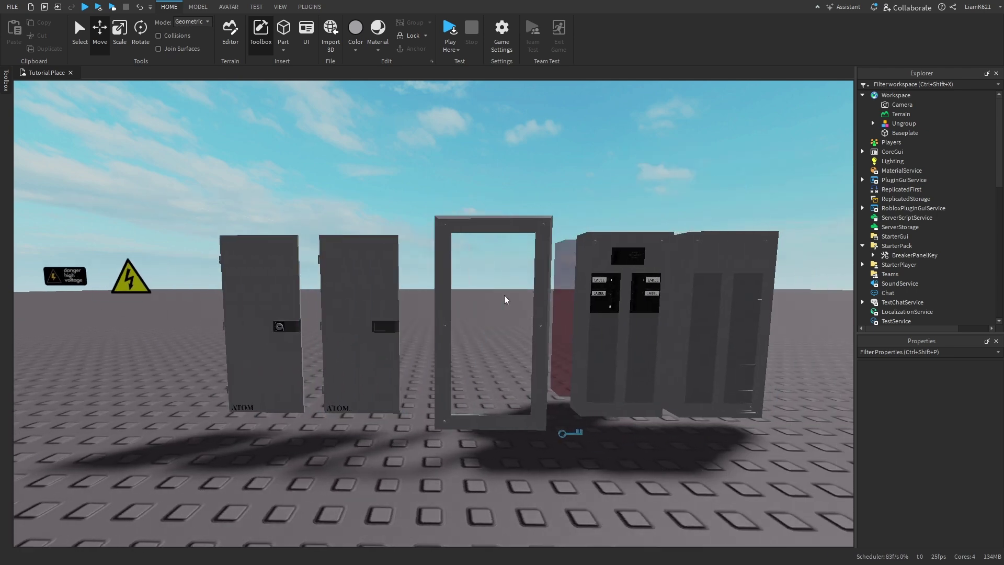
key(e)
right_drag(508, 295, 489, 269)
key(d)
key(a)
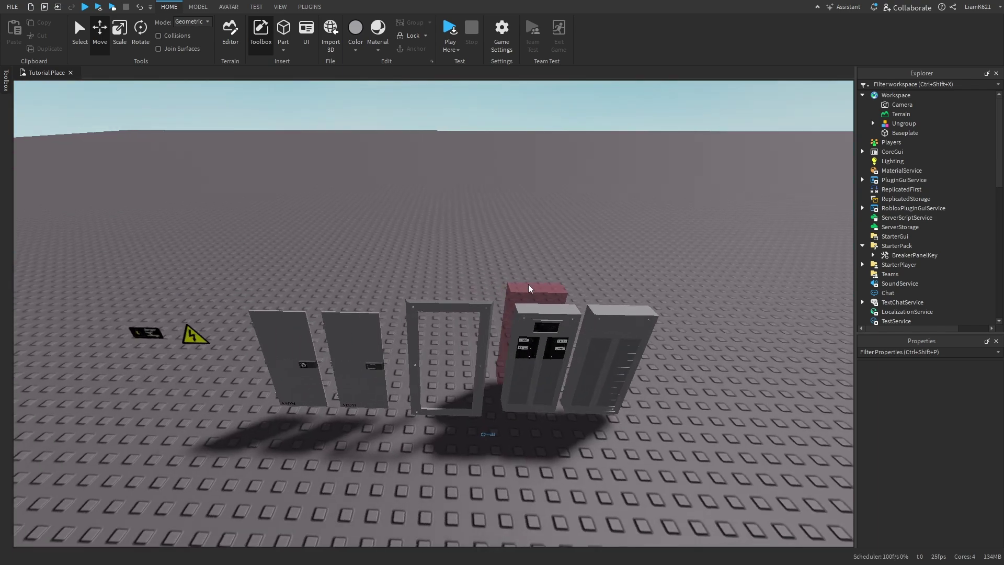
click(528, 284)
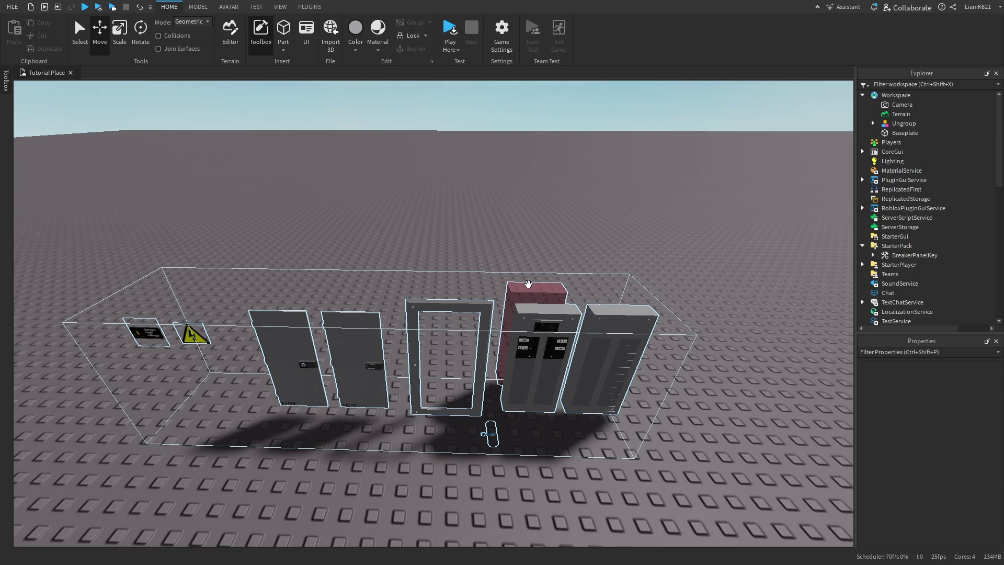
click(225, 153)
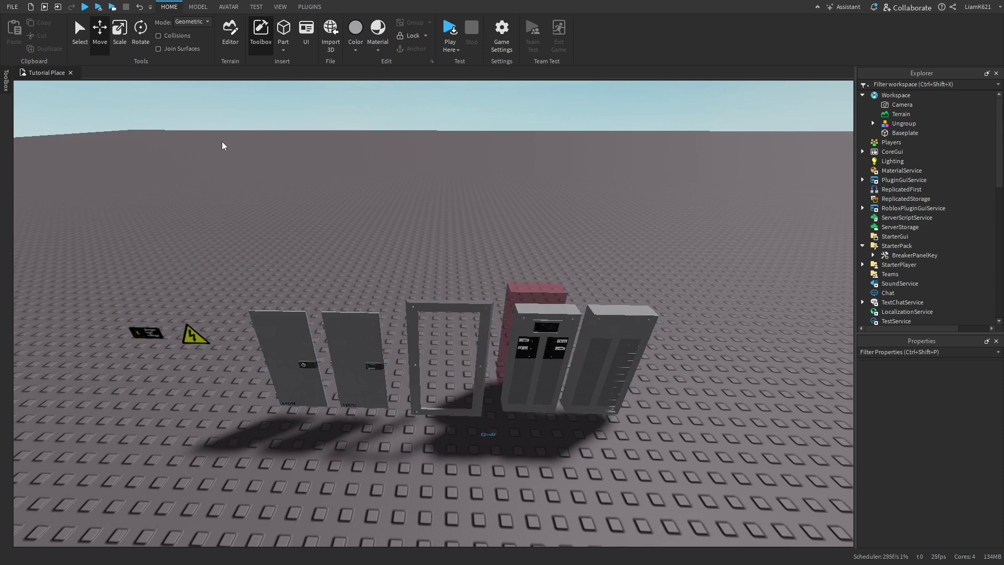
- Check the Dragger QoL Improvements entry in the beta features list and leave without saving
click(11, 7)
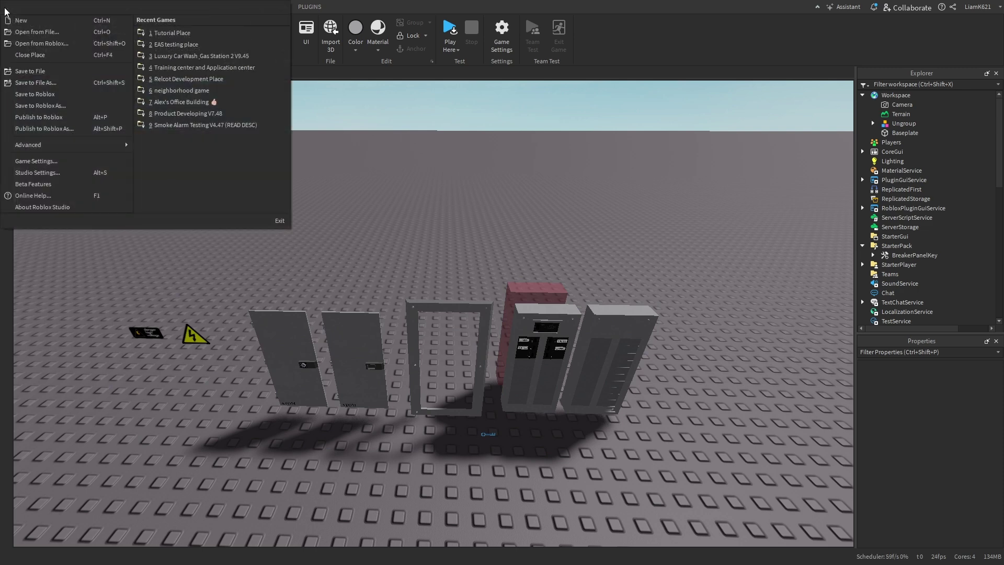
click(29, 185)
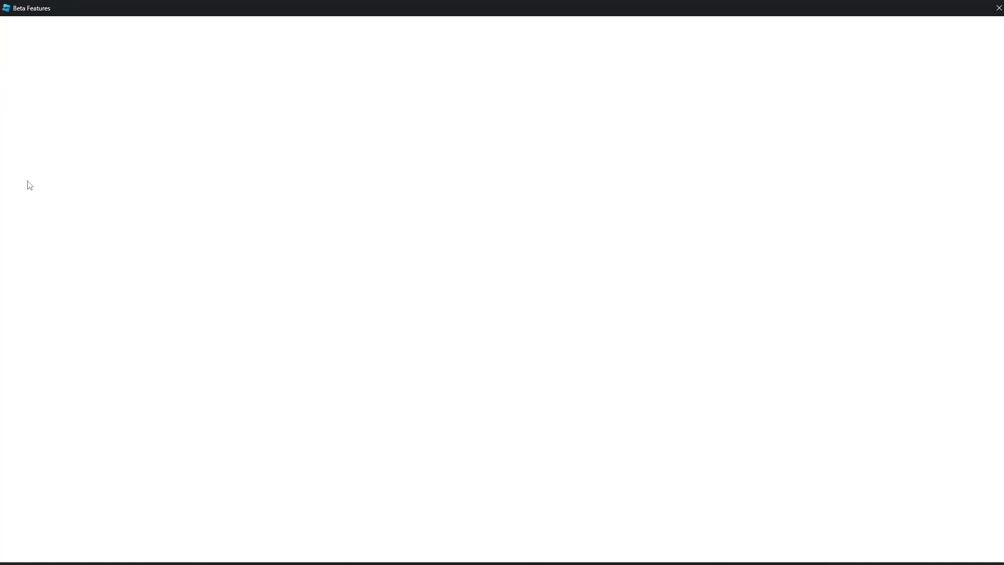
scroll(58, 307, down, 1)
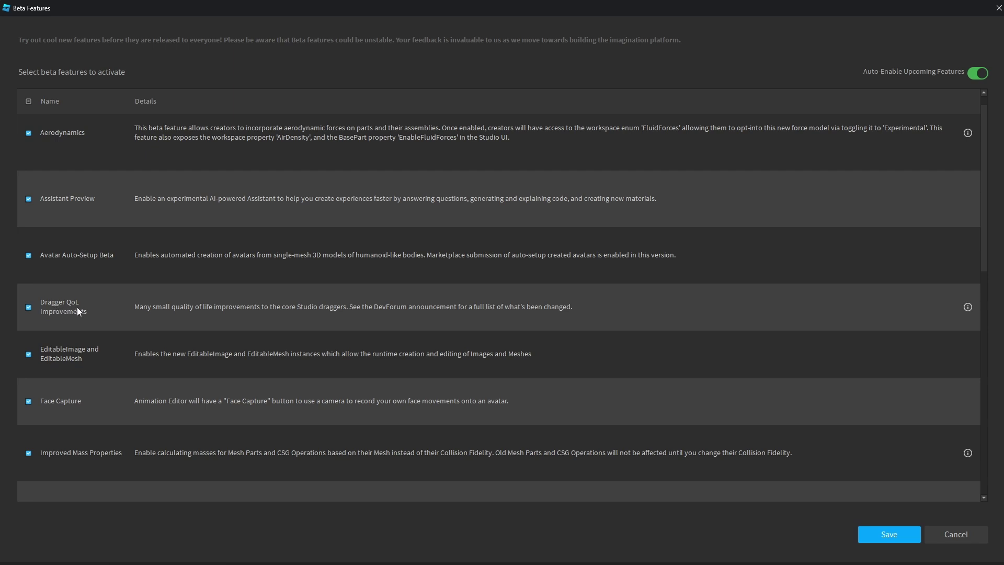
click(971, 308)
click(952, 534)
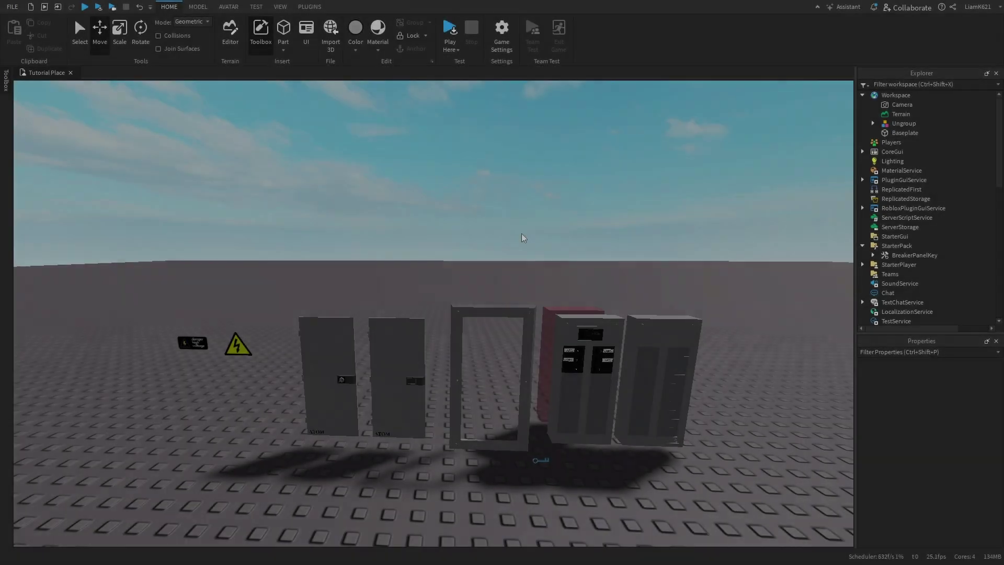
- Rotate the Ungroup model containing the breaker panel pieces and reposition it on the baseplate
key(d)
right_drag(522, 233, 522, 235)
click(498, 386)
key(r)
drag(498, 386, 581, 343)
right_drag(581, 343, 582, 344)
key(w)
key(q)
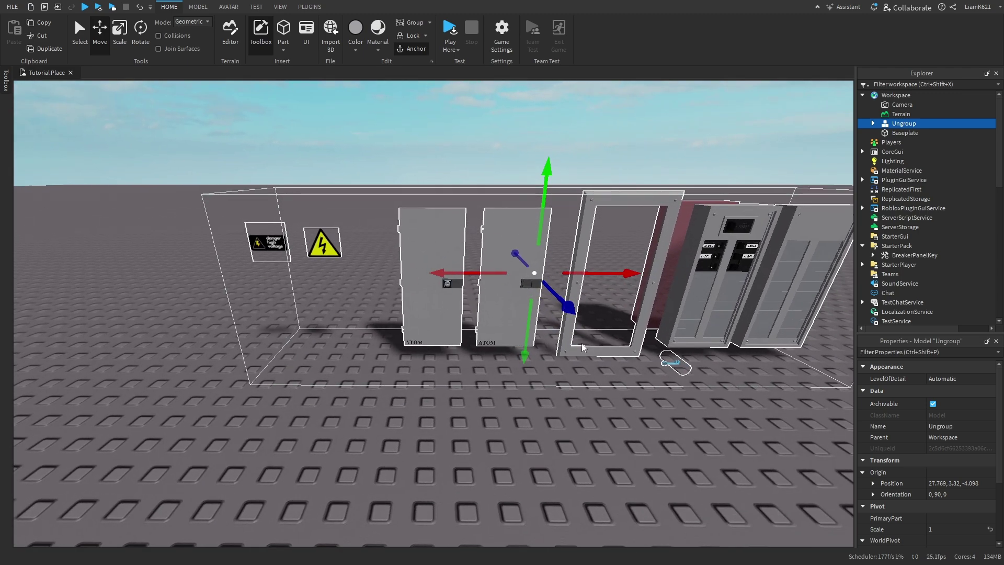
key(d)
click(361, 157)
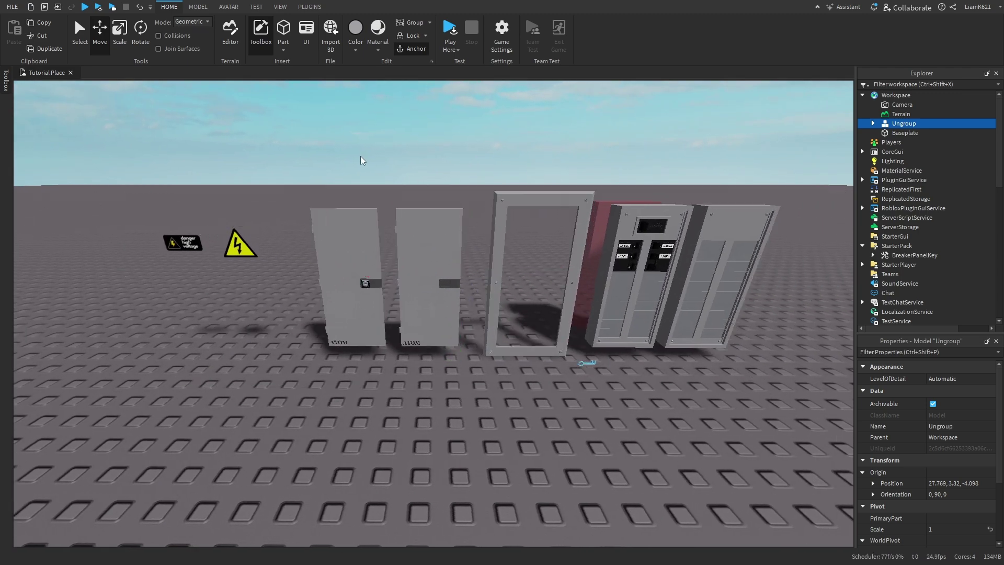
- Insert a block part, place it behind the breaker panel pieces and rotate it to an orientation of 0, 90, 0
key(e)
key(e)
key(e)
click(283, 28)
scroll(436, 304, up, 5)
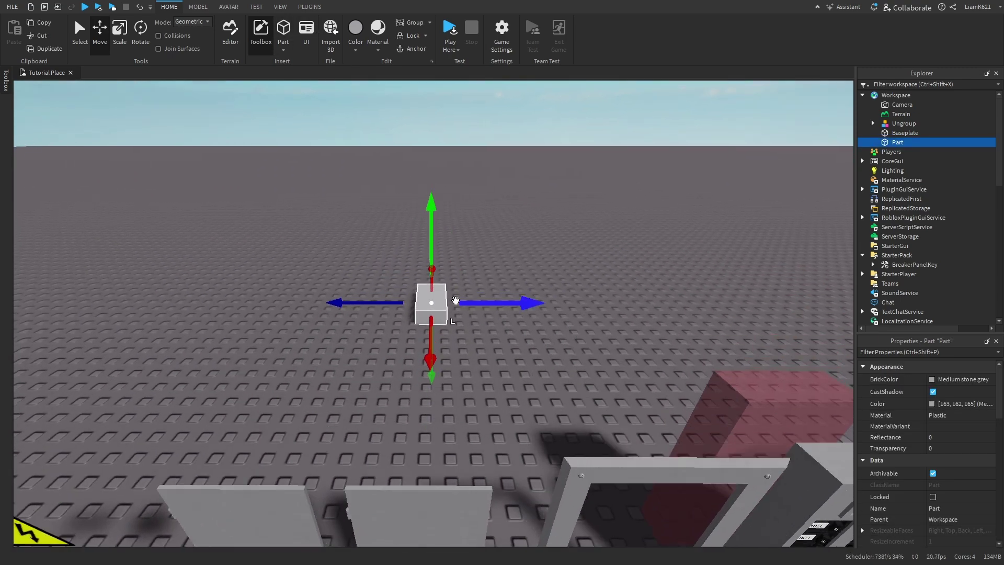
drag(439, 302, 485, 126)
key(ctrl+r)
- Scale the block part into a large wall of about 33.3 × 17 × 3.2 studs standing behind the panels
key(ctrl+3)
scroll(493, 201, down, 4)
scroll(494, 204, down, 1)
drag(469, 170, 472, 92)
drag(408, 260, 324, 256)
drag(522, 258, 756, 243)
key(e)
drag(523, 94, 526, 94)
key(w)
right_drag(513, 148, 516, 184)
drag(537, 354, 537, 334)
right_drag(538, 332, 538, 329)
key(q)
key(s)
- Anchor the wall part so it stays fixed in place
scroll(970, 476, down, 8)
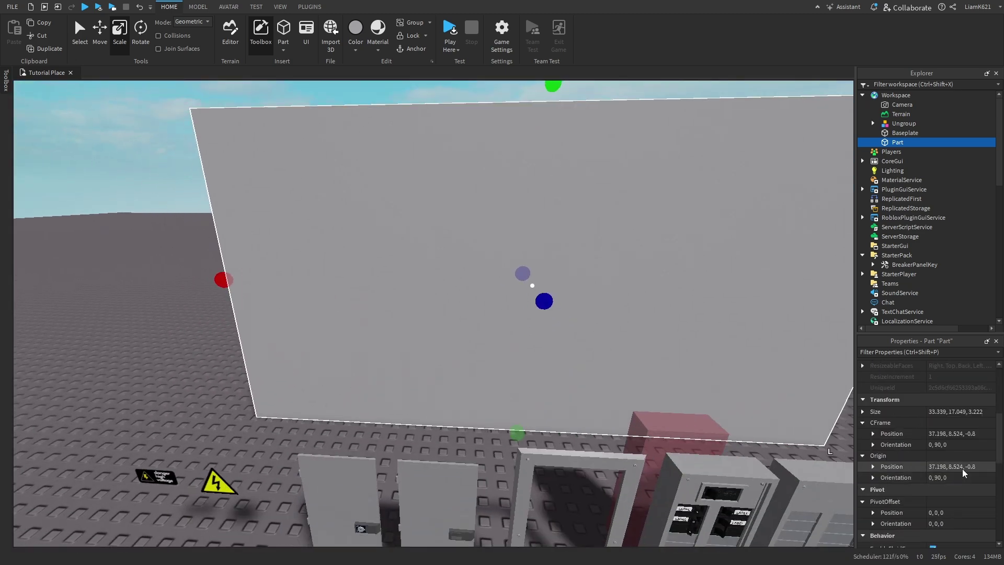
click(933, 524)
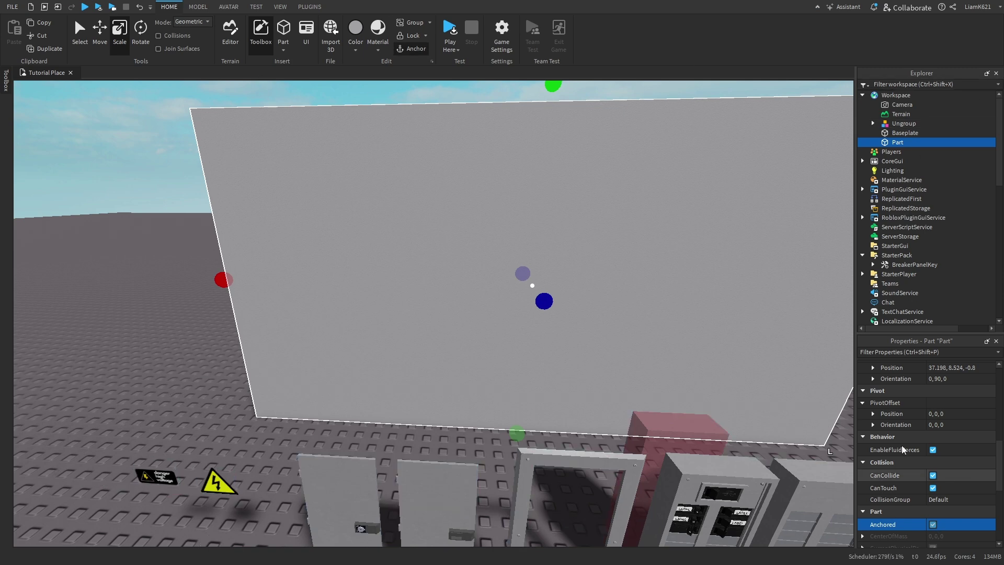
click(271, 10)
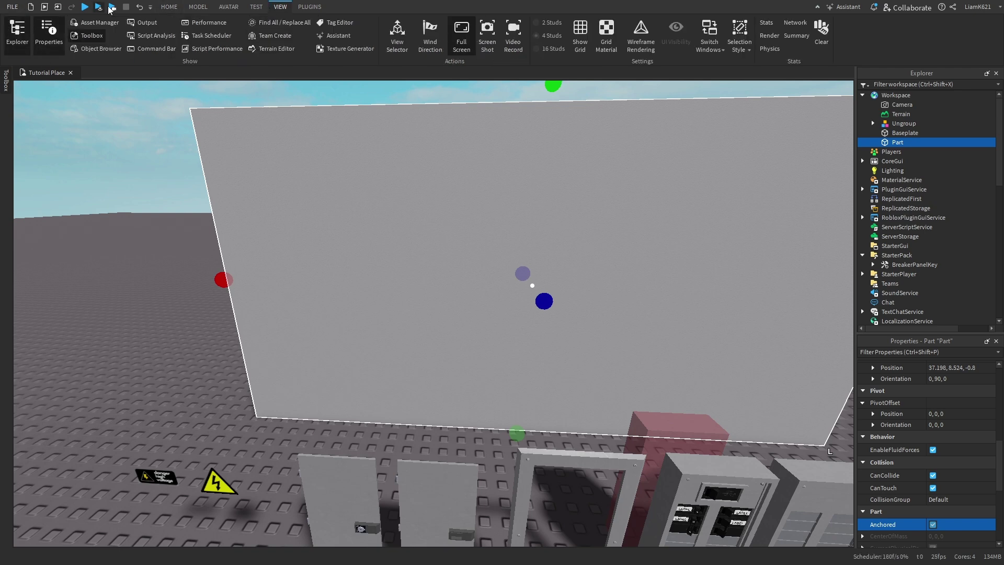
click(170, 7)
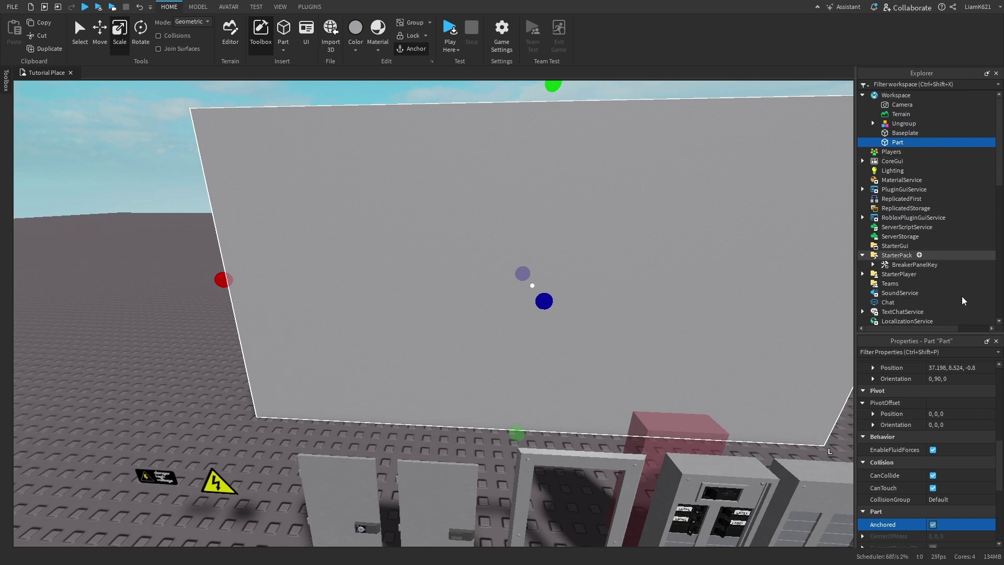
- Ungroup the model named Ungroup to release its contents into Workspace
key(q)
right_drag(448, 283, 450, 285)
key(d)
click(546, 356)
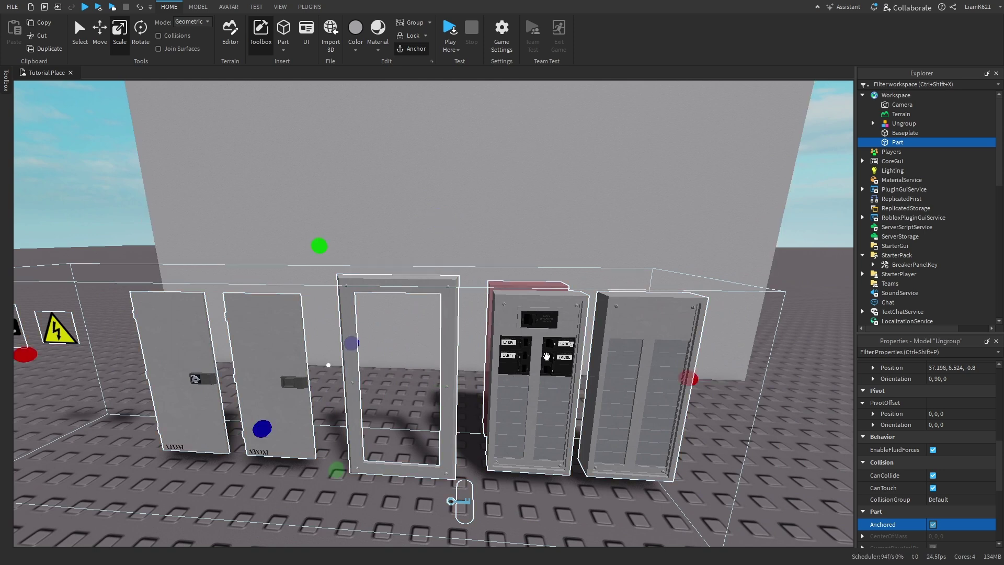
key(a)
key(s)
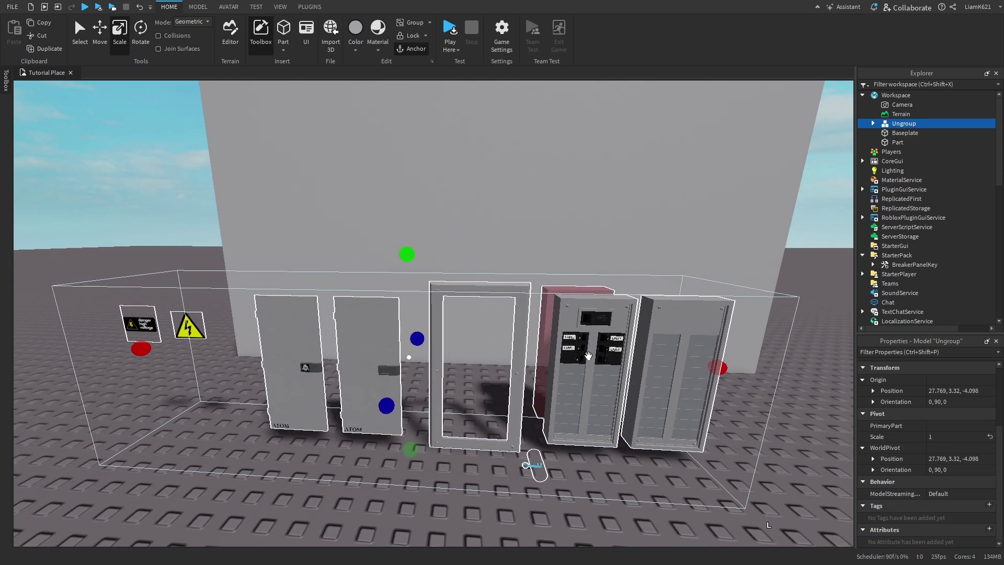
key(ctrl+u)
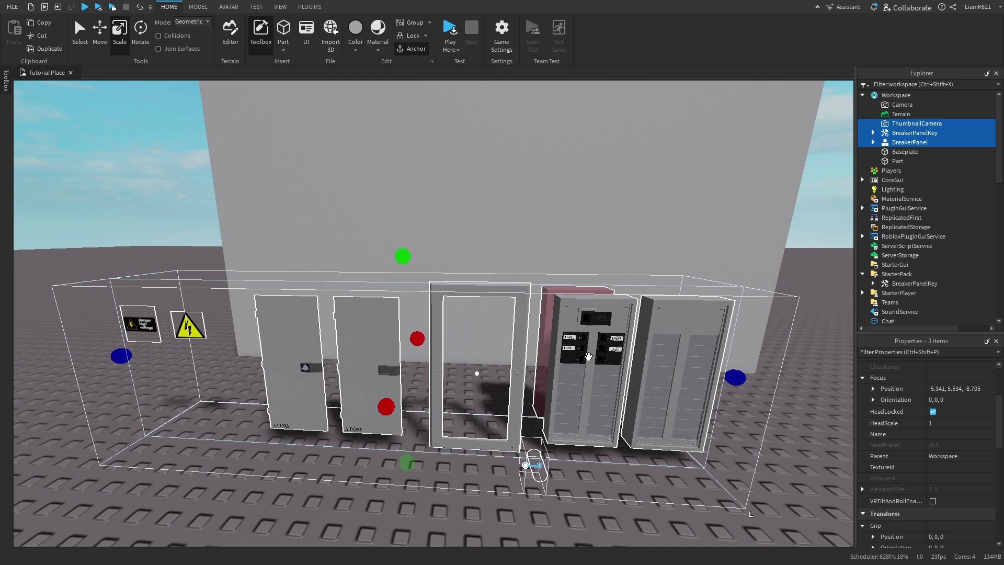
- Delete the ThumbnailCamera object from Workspace
click(899, 115)
click(890, 123)
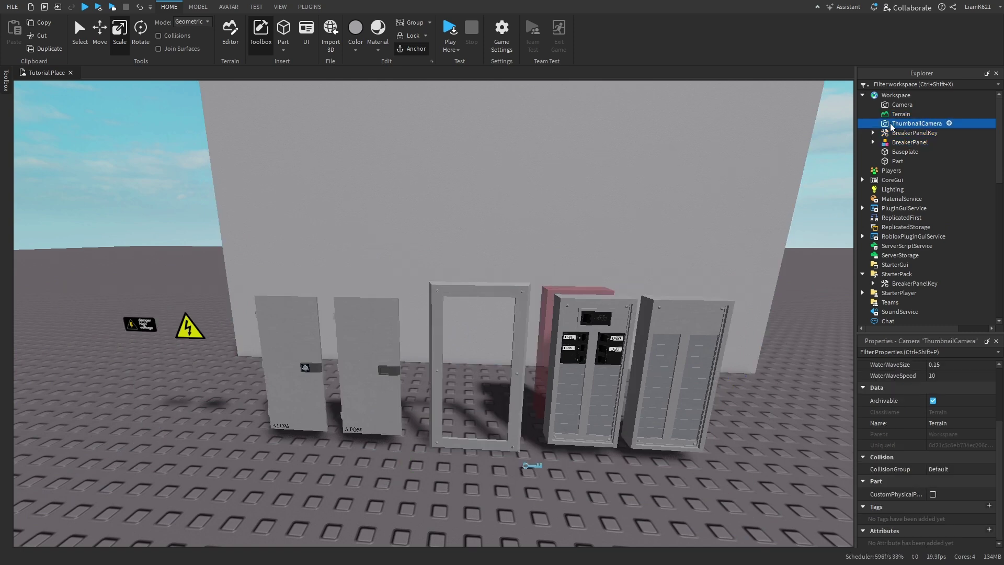
key(Delete)
- Move the BreakerPanelKey tool from Workspace into StarterPack and select the BreakerPanel model
click(901, 124)
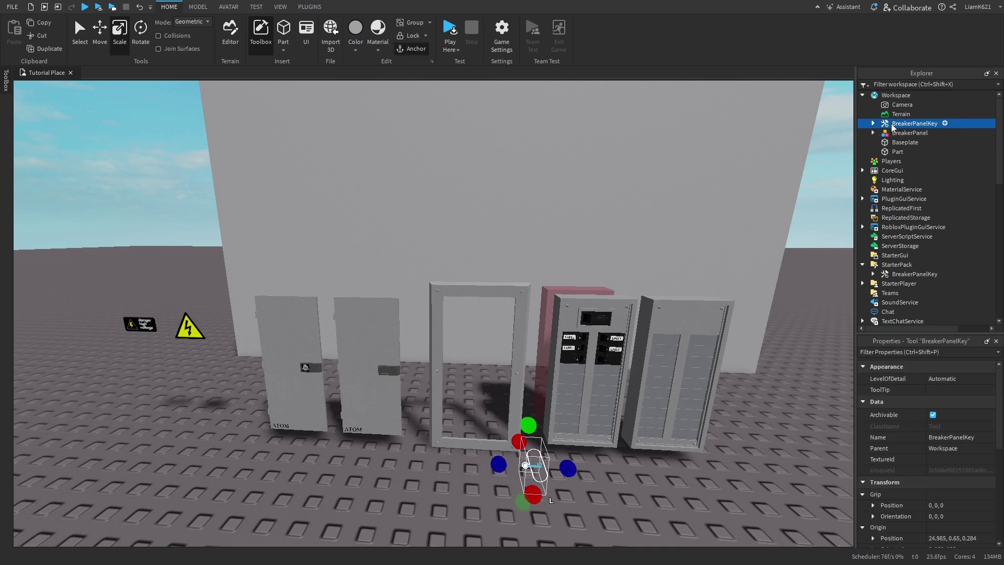
drag(898, 131, 905, 267)
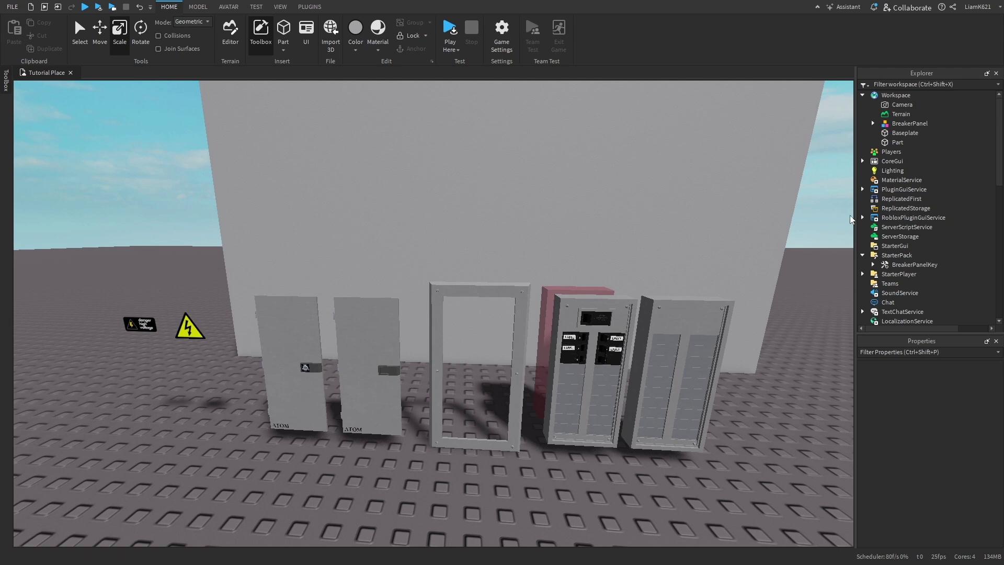
click(892, 124)
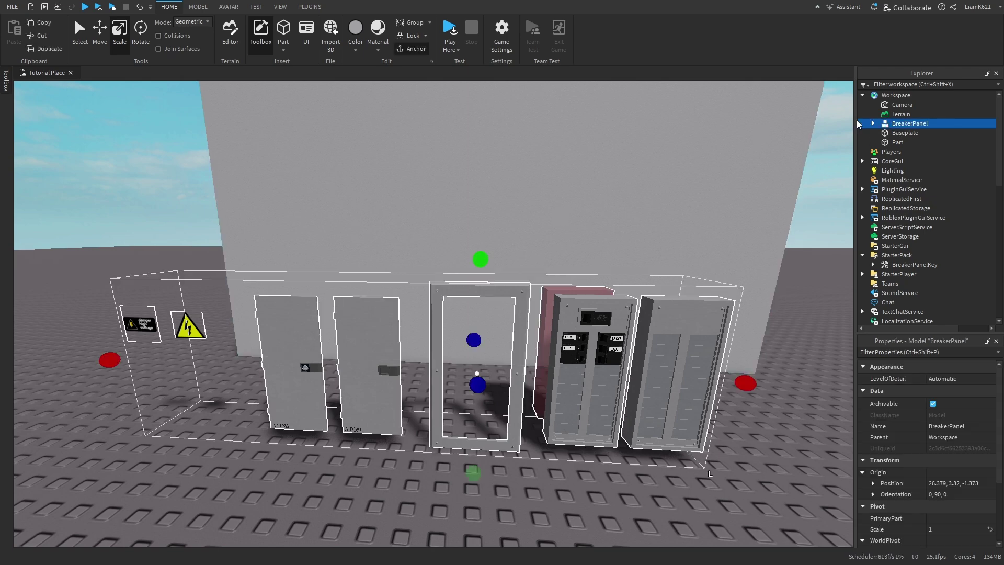
- Delete the SubPanel, the non-locking Door and the yellow triangle High Voltage Sign from the BreakerPanel model
click(872, 124)
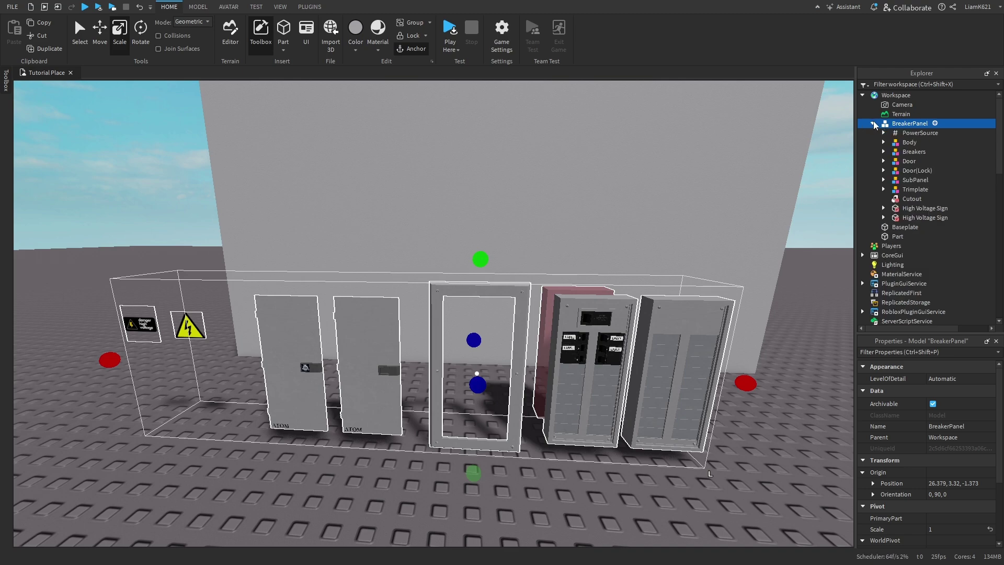
scroll(523, 353, up, 4)
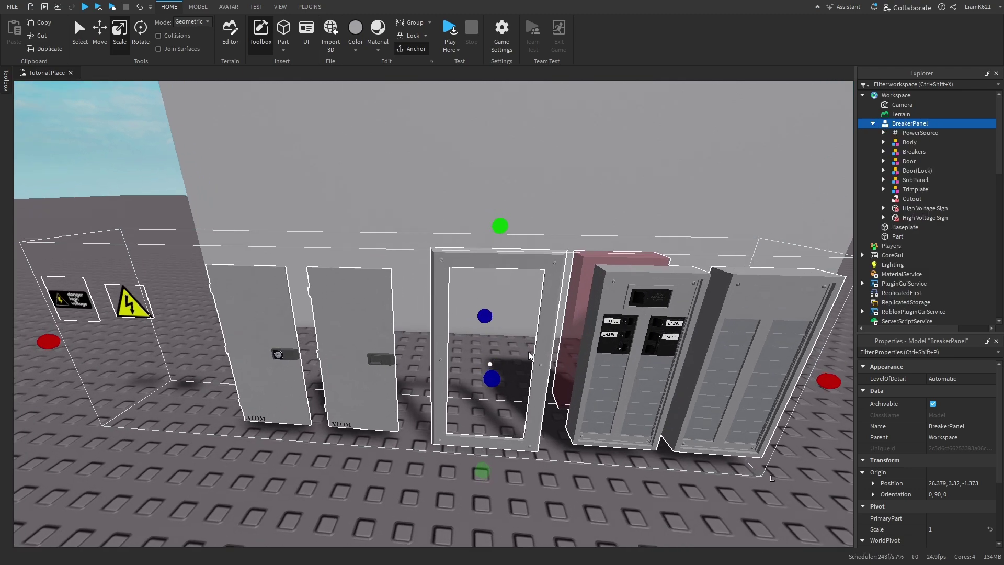
right_drag(529, 350, 529, 350)
key(a)
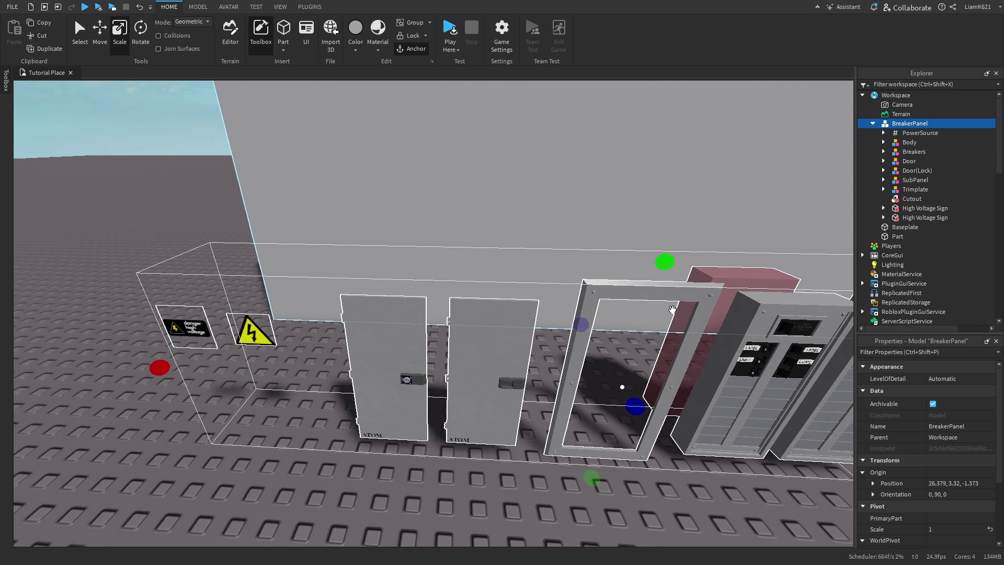
key(d)
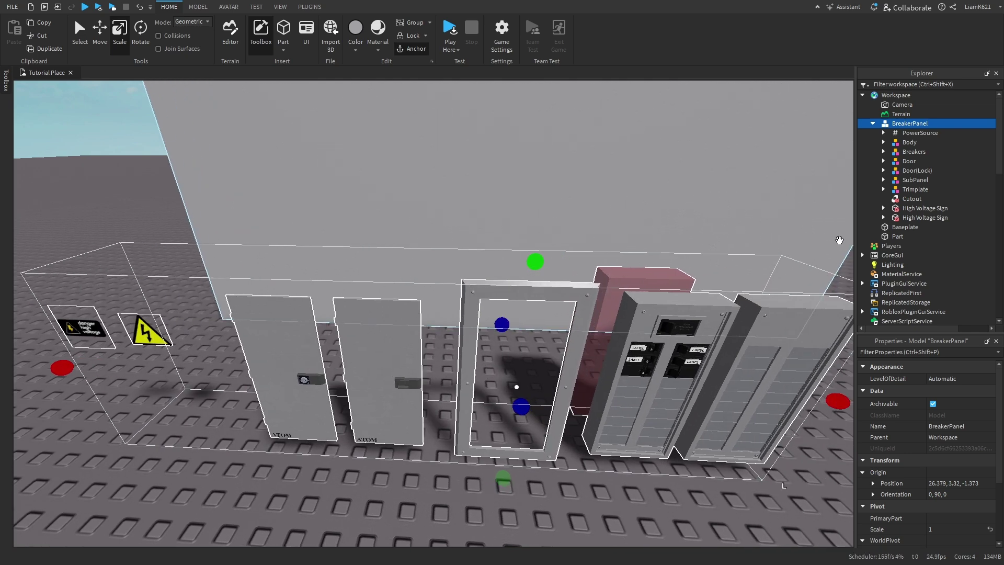
click(902, 182)
key(Delete)
click(909, 161)
key(Delete)
click(915, 190)
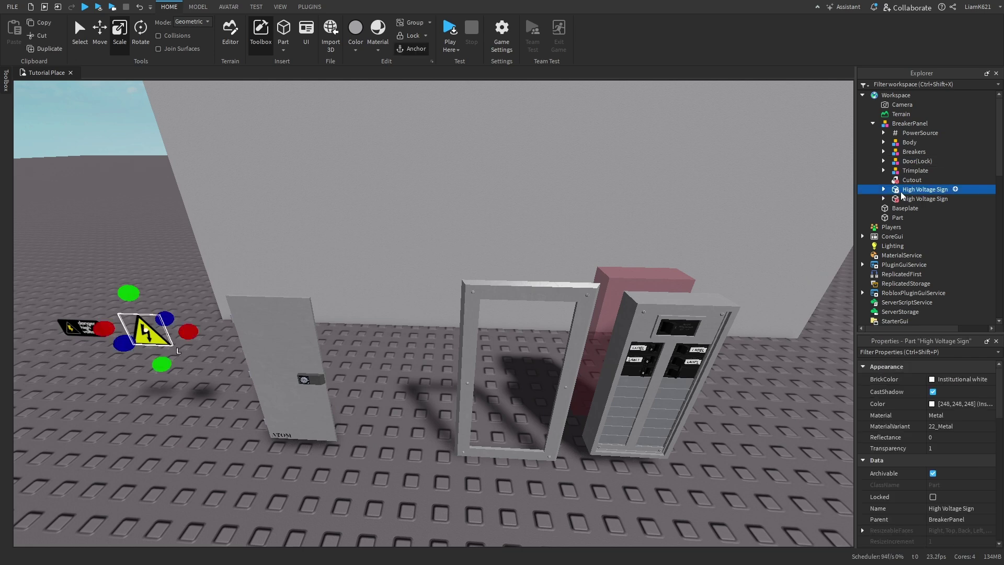
key(Delete)
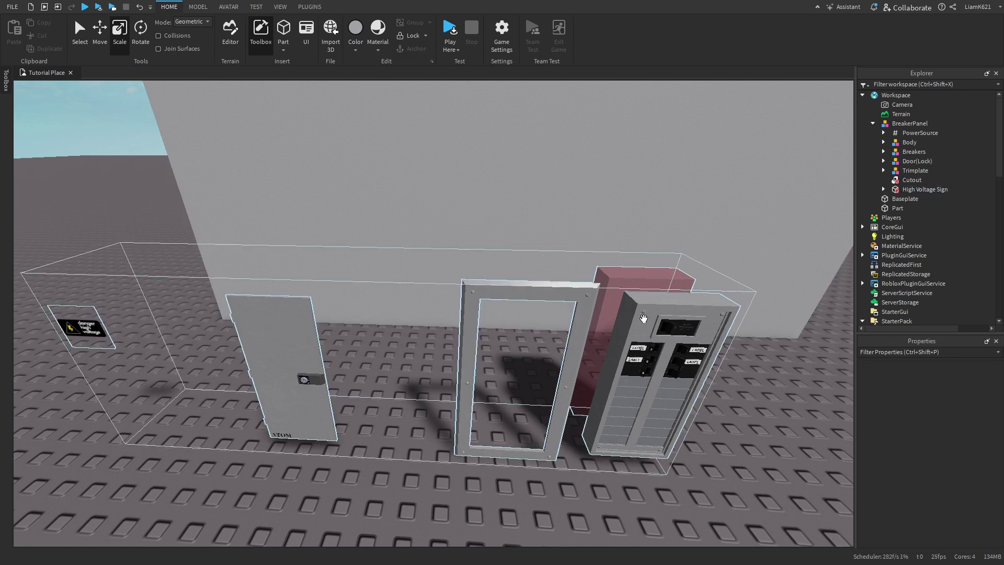
- Move the BreakerPanel model close to the wall and raise it, to a position of about 32.69, 5.224, -13.245
click(649, 326)
key(f)
drag(484, 172, 518, 195)
scroll(518, 195, up, 10)
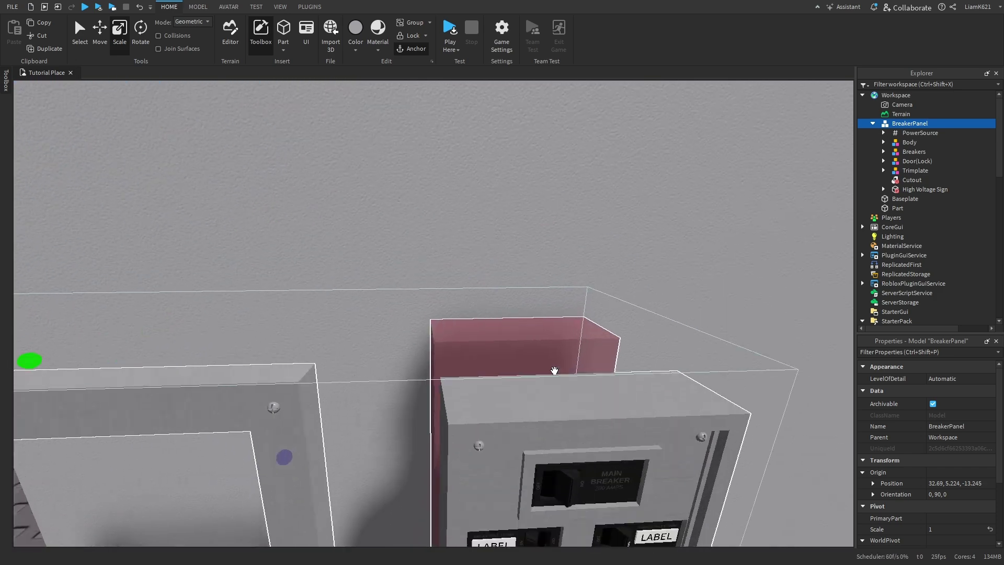
right_drag(554, 370, 555, 369)
key(w)
- Move the Cutout into the wall so its front face lies flush with the wall's surface
click(910, 181)
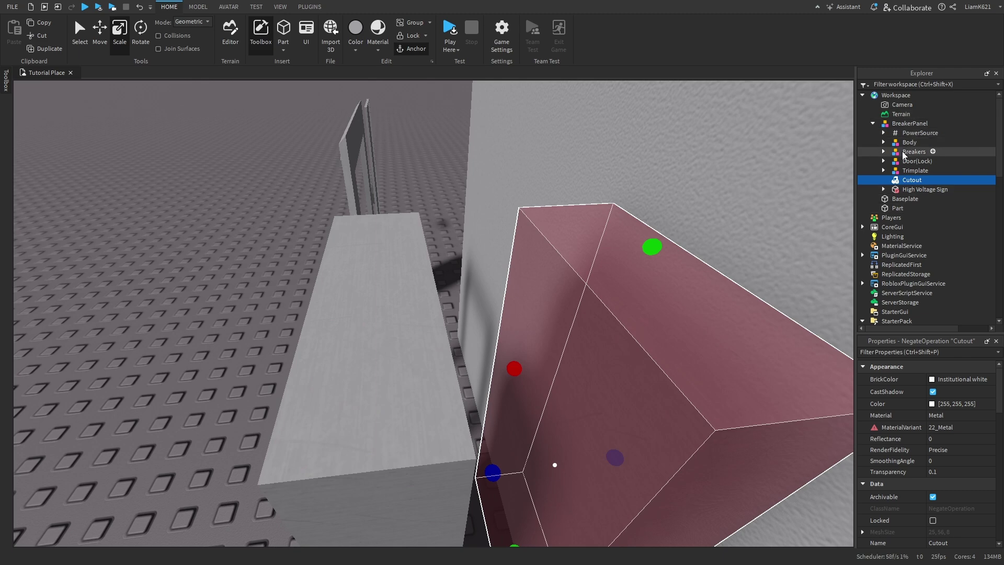
click(432, 128)
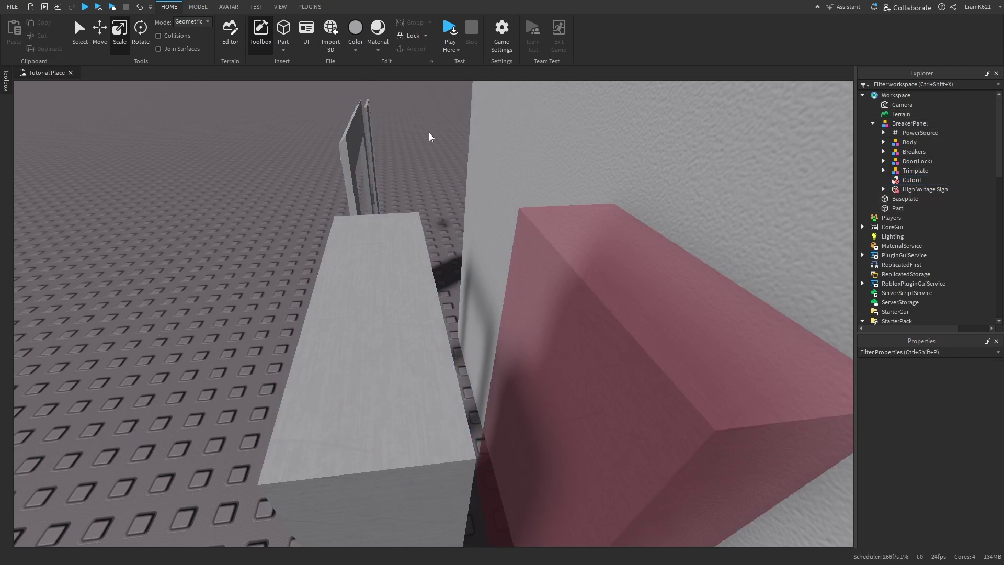
click(639, 313)
key(ctrl+2)
key(f)
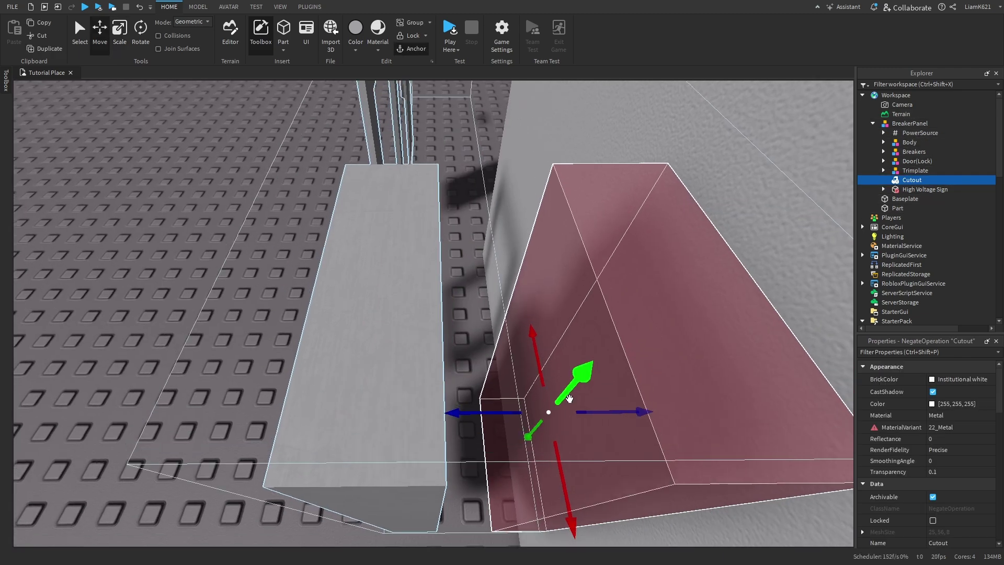
right_drag(570, 397, 570, 397)
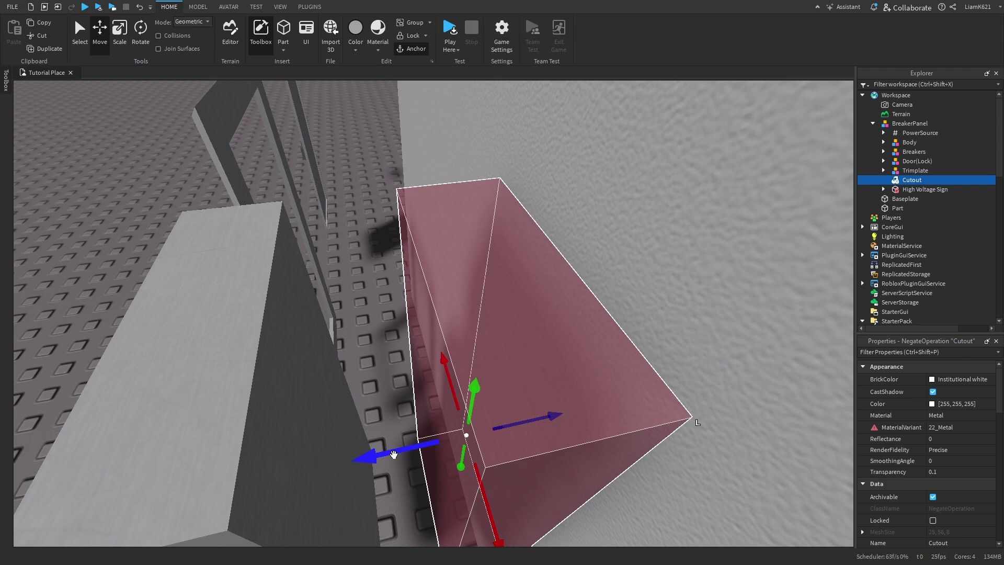
drag(394, 454, 477, 412)
key(ctrl+z)
key(ctrl+z)
key(ctrl+z)
- Union the Cutout with the wall part to cut the opening for the breaker panel
key(s)
right_drag(485, 390, 489, 388)
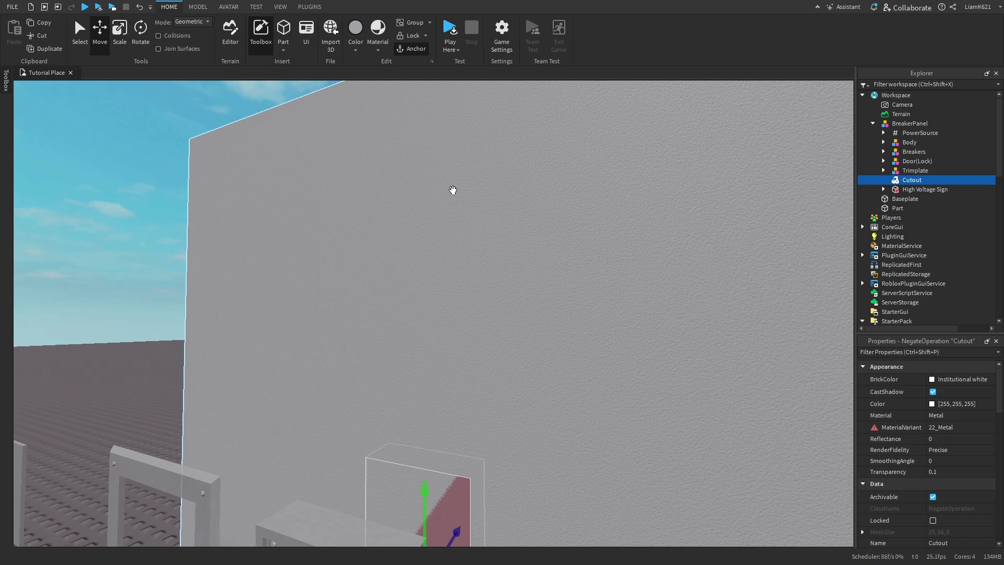
ctrl+click(451, 191)
right_drag(449, 332, 449, 332)
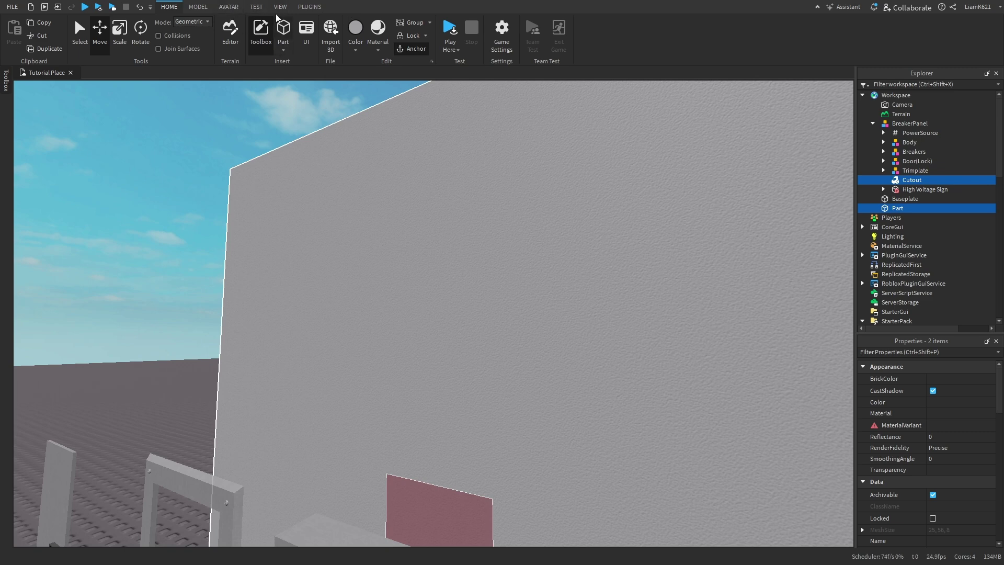
click(199, 7)
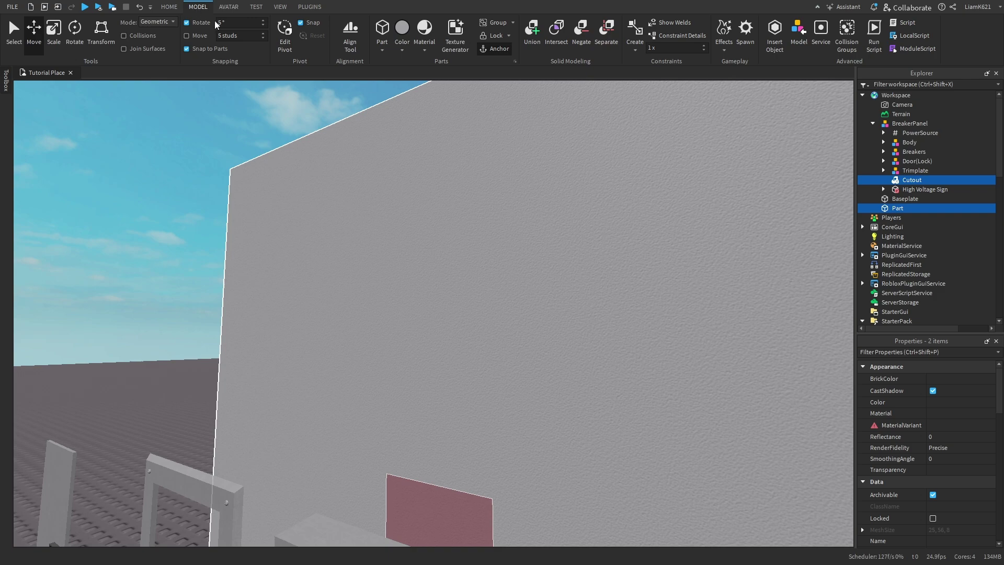
click(531, 27)
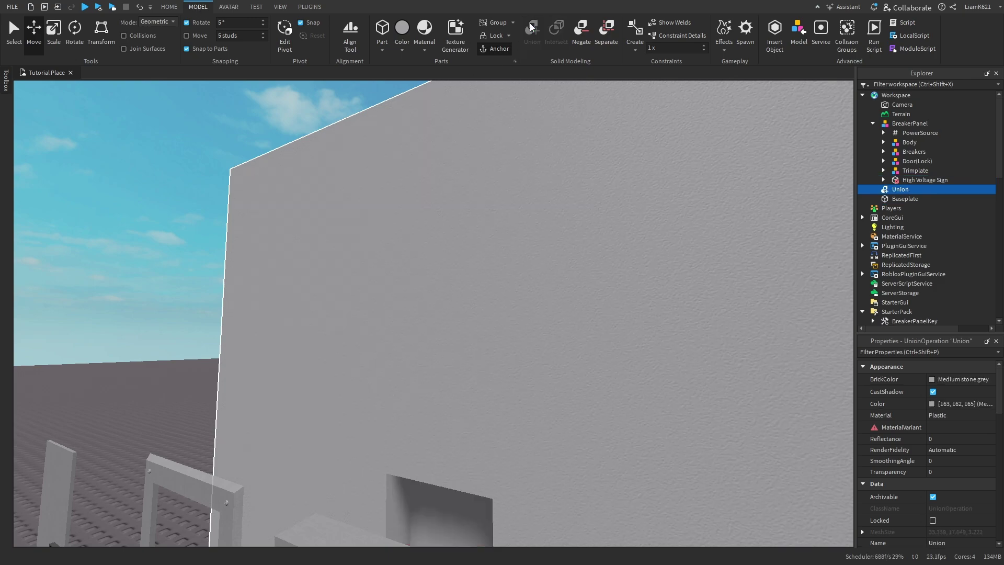
- Move the whole BreakerPanel model toward the wall so the panel body goes into the cut opening
right_drag(365, 191, 363, 161)
key(w)
key(a)
key(d)
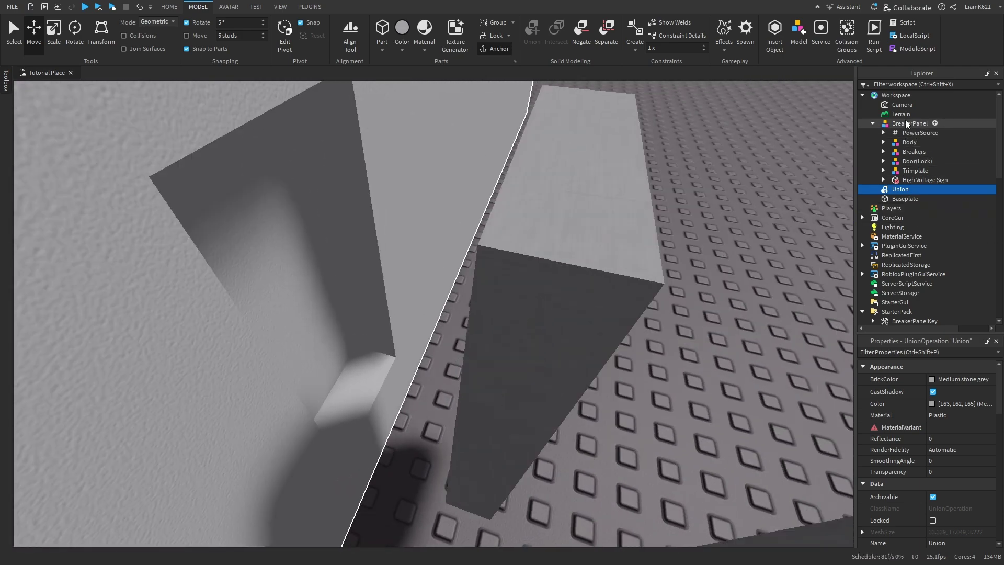
click(901, 144)
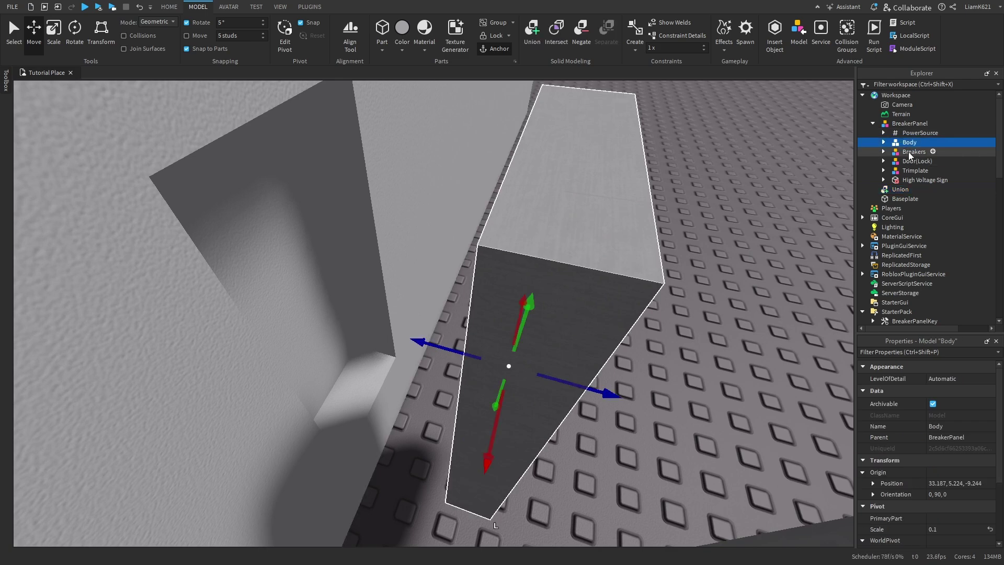
click(901, 123)
key(s)
mouse_move(460, 365)
right_down()
mouse_move(437, 388)
mouse_move(459, 371)
right_up()
click(437, 388)
click(459, 370)
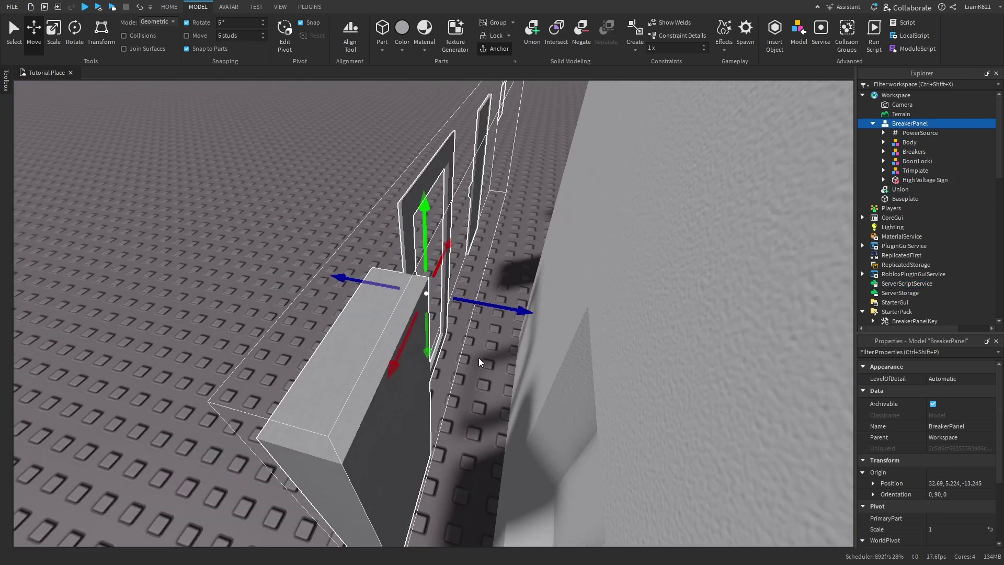
drag(493, 304, 611, 315)
- Fine-tune the BreakerPanel model's depth in the wall by -0.135 studs
right_drag(611, 314, 611, 314)
mouse_move(496, 305)
mouse_down()
mouse_move(477, 297)
mouse_move(509, 297)
mouse_move(499, 303)
mouse_up()
key(a)
right_drag(499, 304, 499, 304)
key(w)
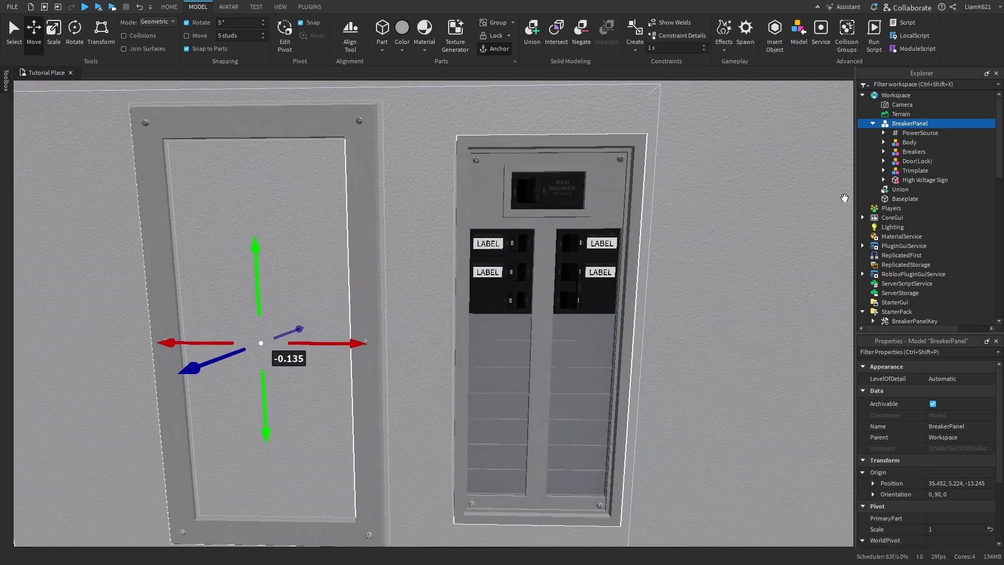
- Move the Trimplate sideways along the wall to frame the breaker body, to a Z position of about -9.233
click(901, 173)
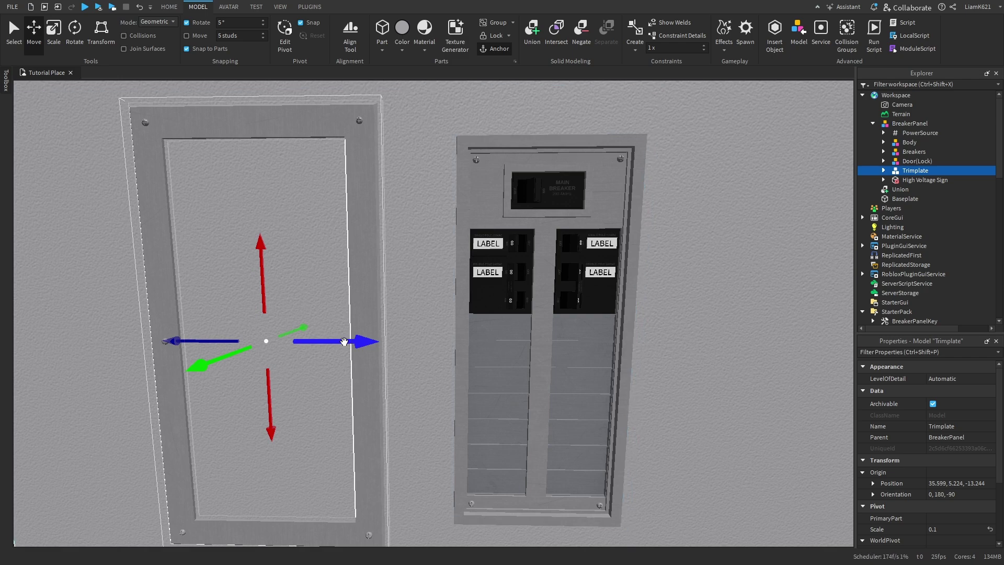
drag(341, 343, 620, 355)
key(d)
drag(539, 348, 540, 342)
- Move the remaining High Voltage Sign onto the front of the locking door, above its lock
key(s)
key(a)
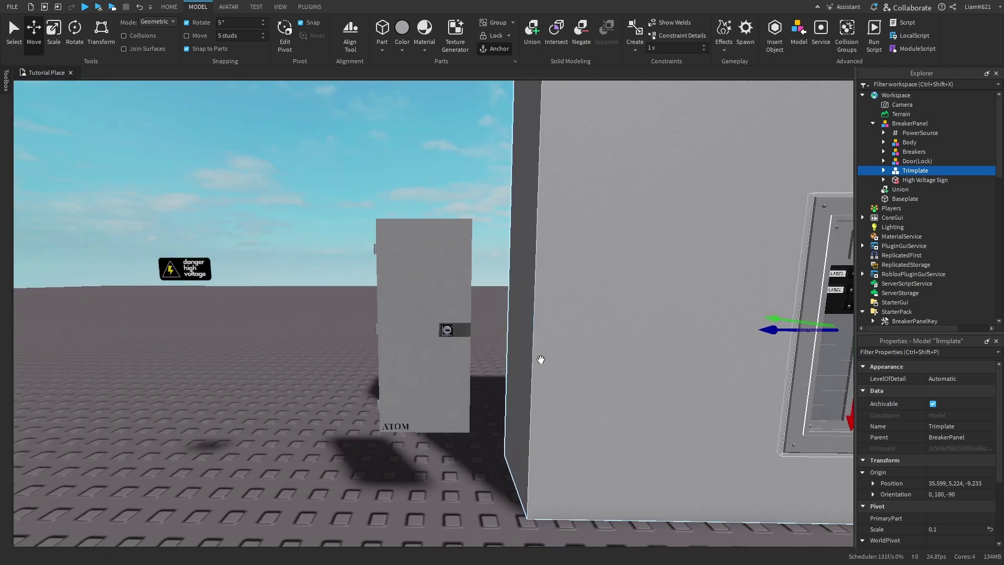
key(w)
key(w)
click(900, 180)
key(d)
drag(275, 234, 531, 229)
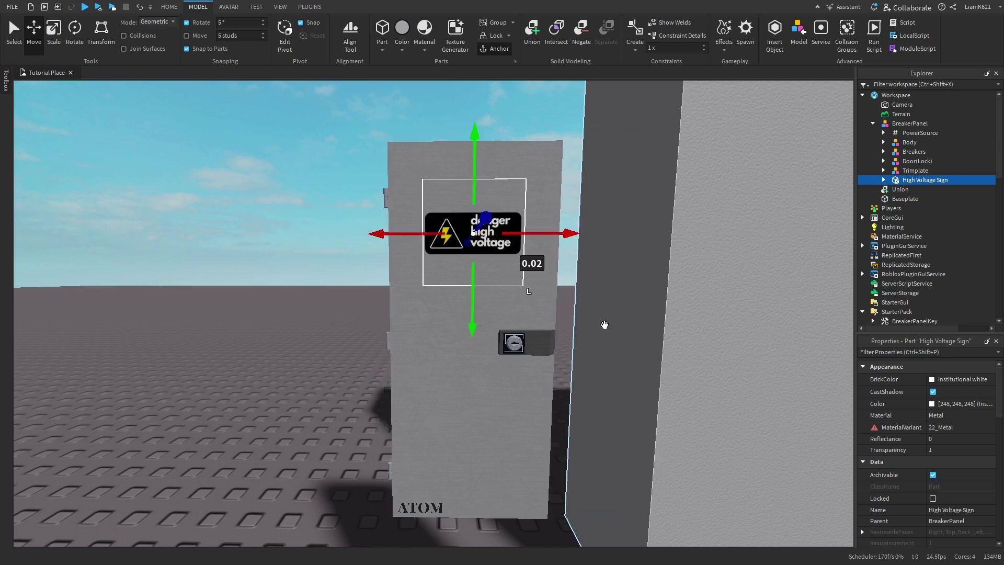
- Reparent the High Voltage Sign into the Door model inside Door(Lock), and collapse both models in the hierarchy
key(d)
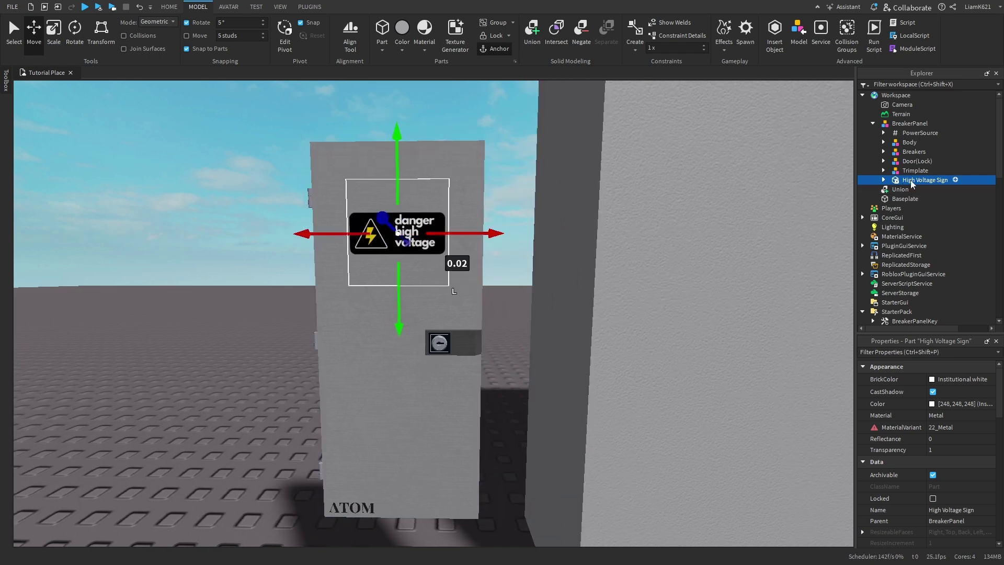
drag(901, 183, 915, 162)
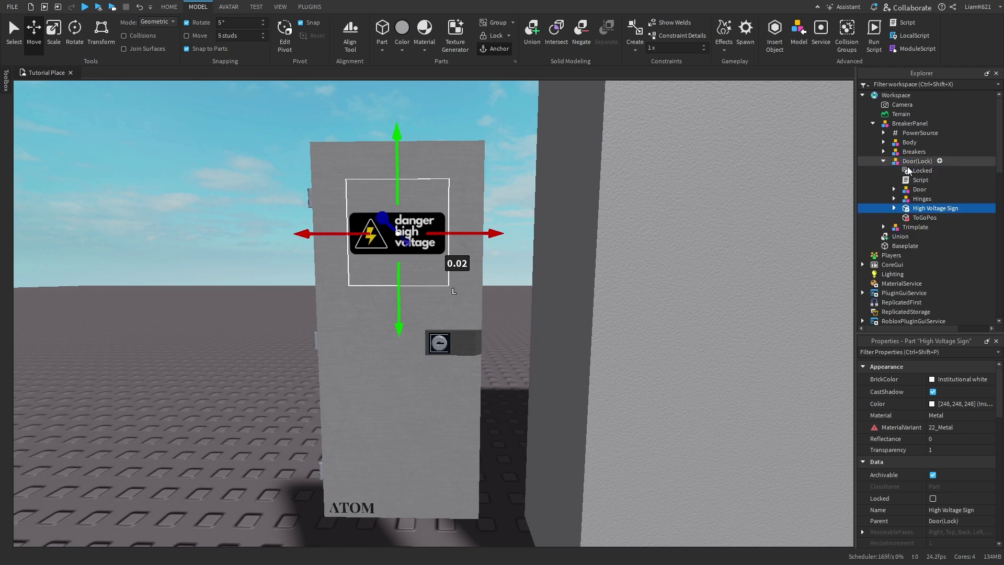
drag(908, 211, 919, 189)
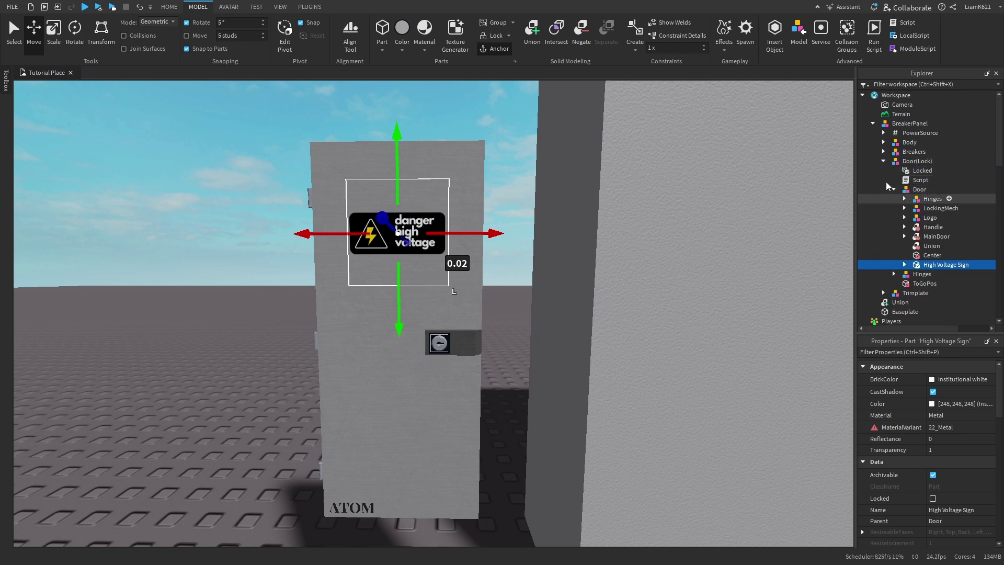
click(893, 188)
click(883, 161)
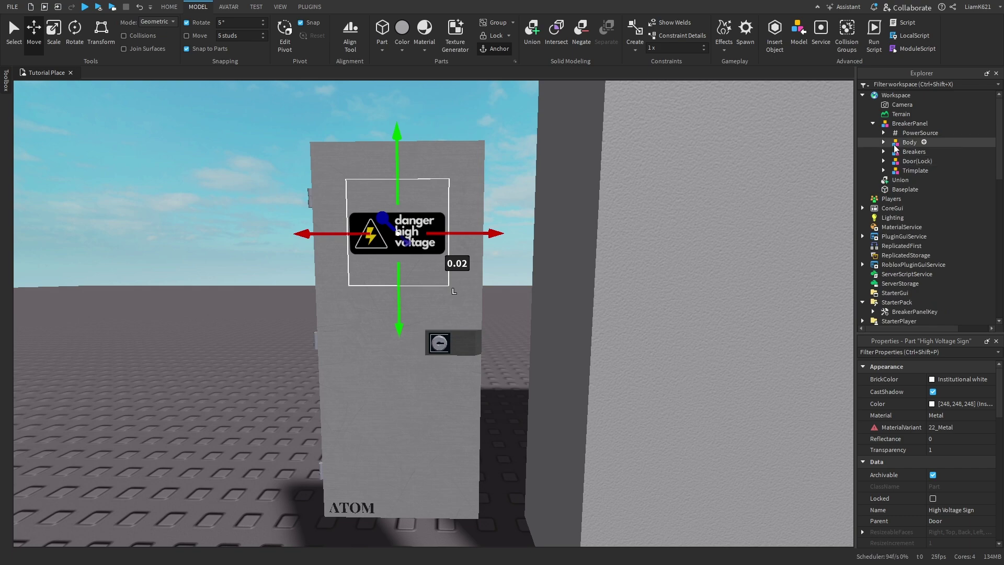
- Examine the breakers and labels of the installed panel up close
key(d)
right_drag(438, 311, 438, 312)
key(w)
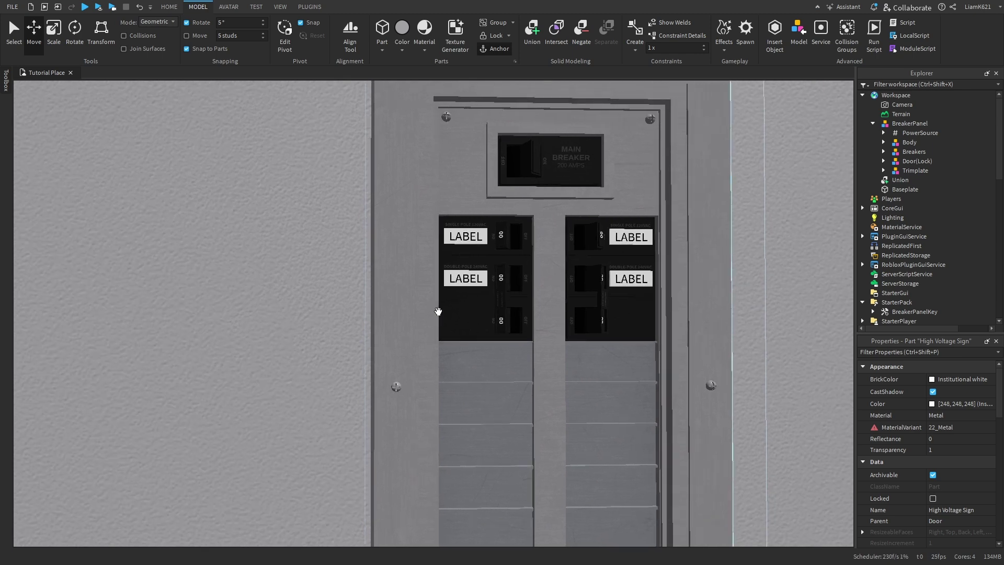
scroll(438, 312, up, 2)
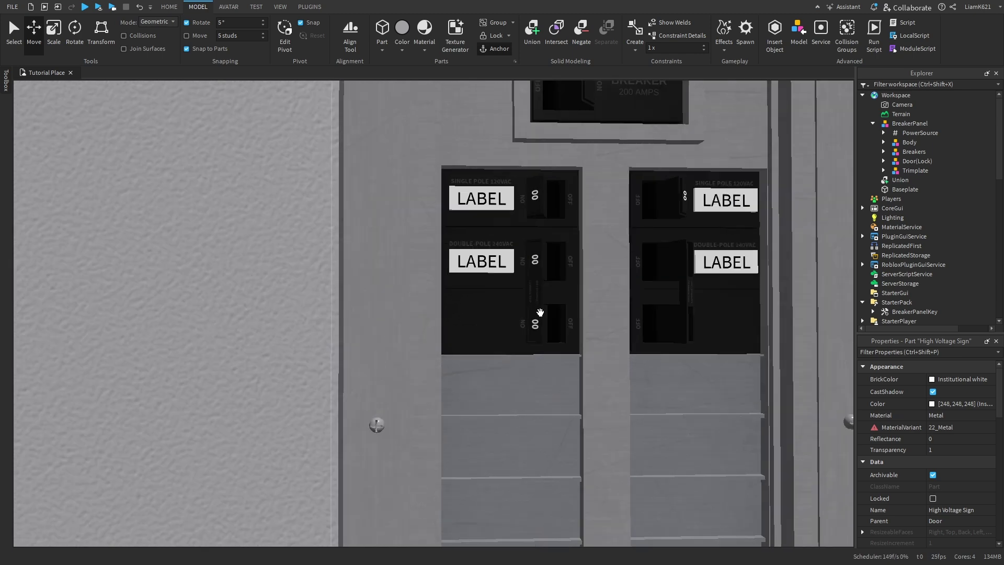
key(d)
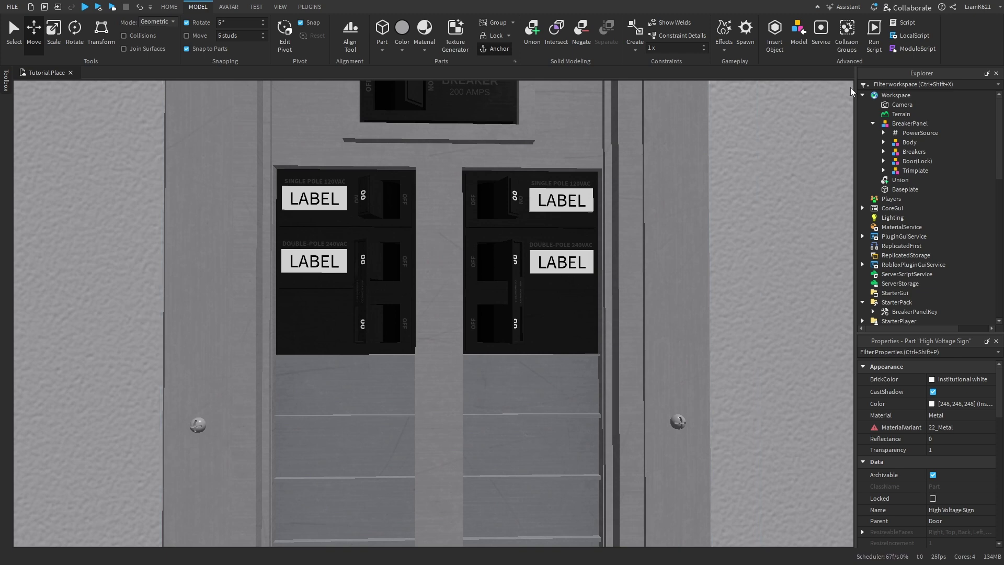
click(903, 164)
right_drag(585, 258, 585, 258)
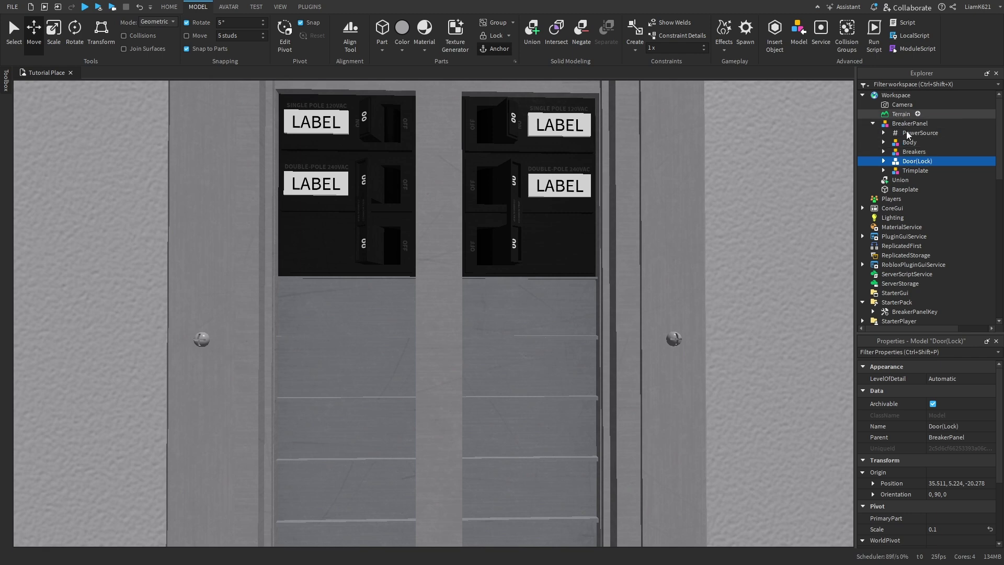
- Expand the Breakers model and inspect DoublePoleBreakerLeft and SinglePoleBreakerLeft on the panel
click(906, 151)
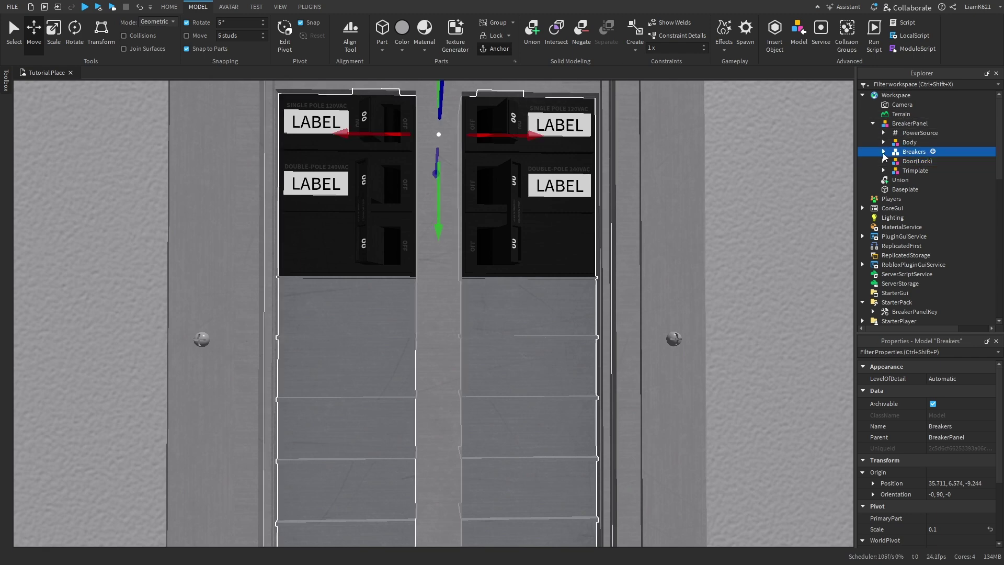
click(883, 153)
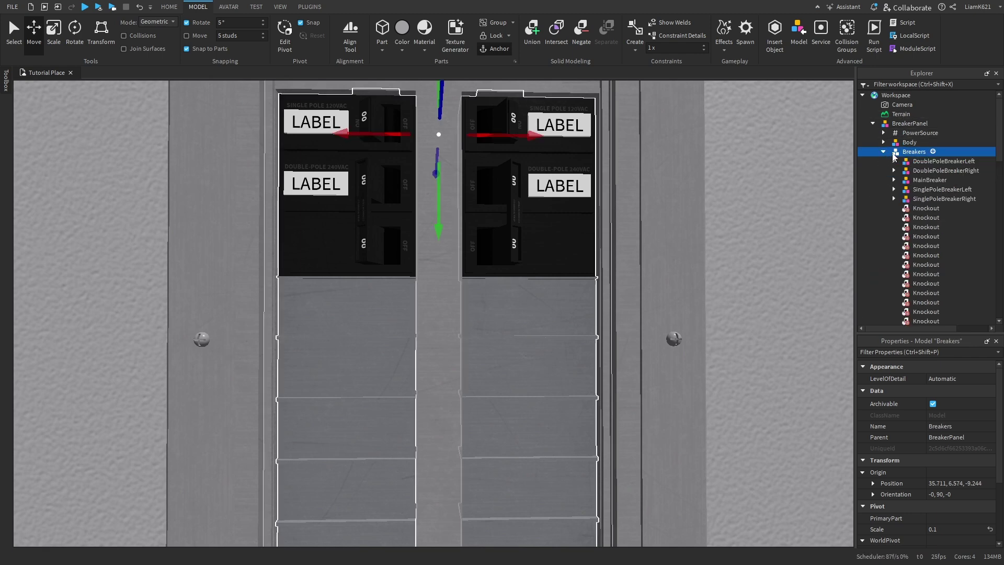
click(929, 162)
key(a)
right_drag(462, 262, 462, 262)
key(d)
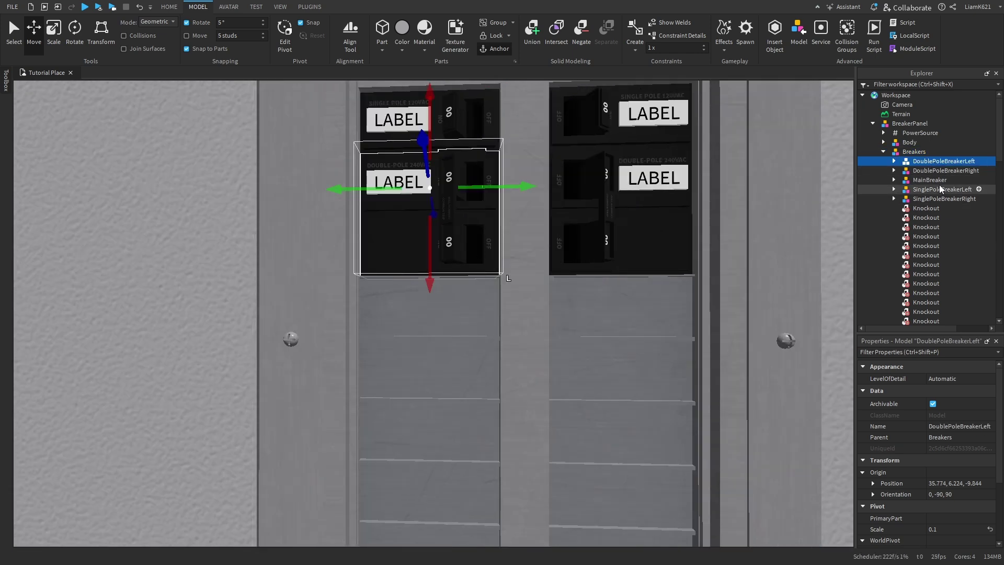
click(941, 189)
right_drag(590, 252, 590, 252)
key(a)
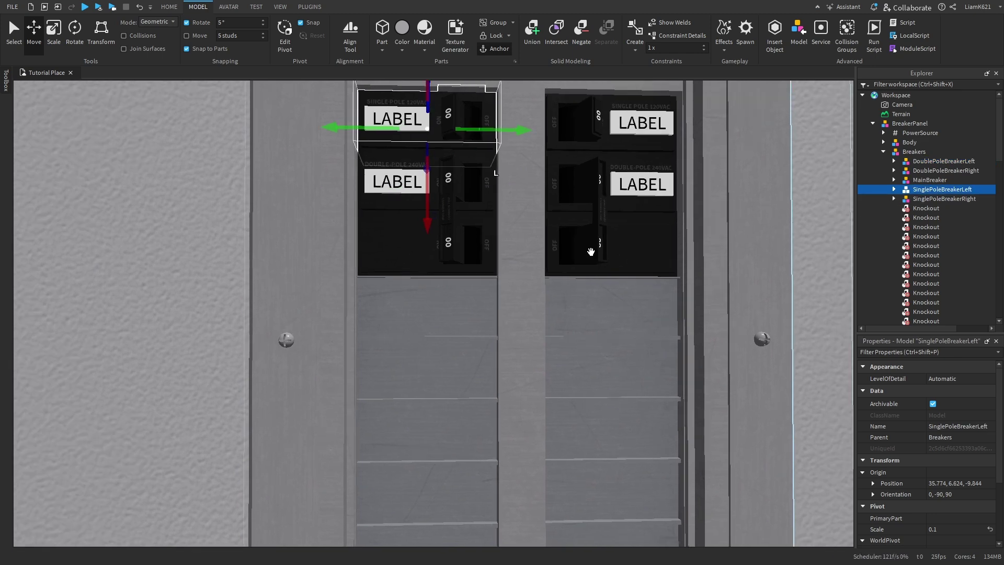
- Go through the first Knockout pieces in the Breakers model to locate them on the panel
click(908, 209)
key(Down)
key(Down)
key(Up)
click(794, 242)
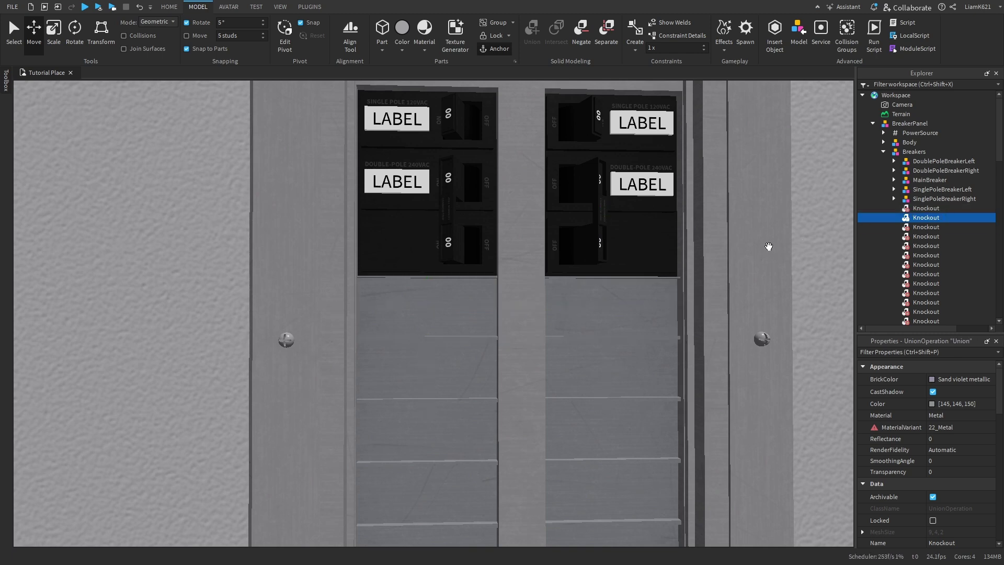
- Replace the knockout below the left double-pole breaker with a duplicate of SinglePoleBreakerLeft moved down into the opening
click(425, 297)
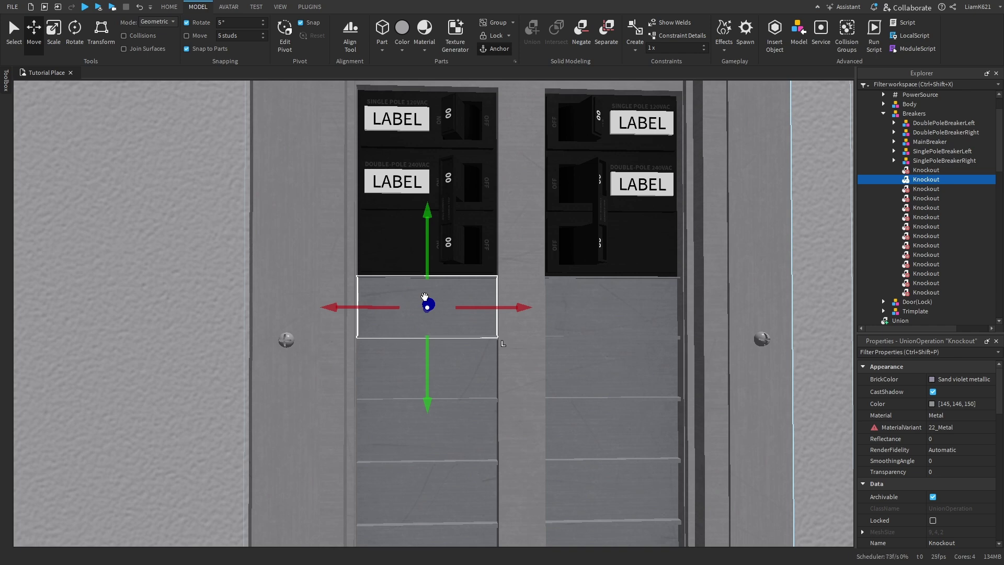
key(Delete)
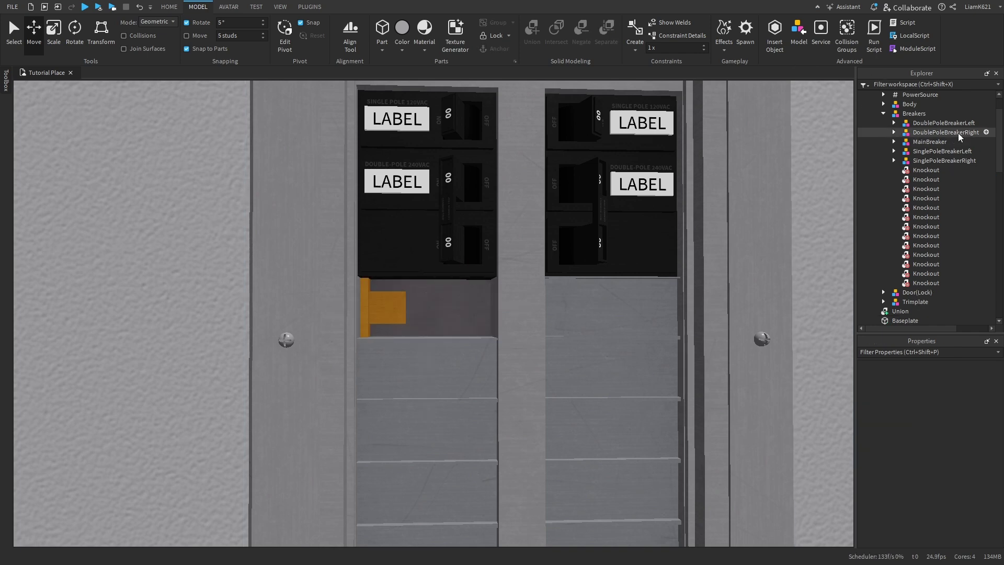
click(946, 151)
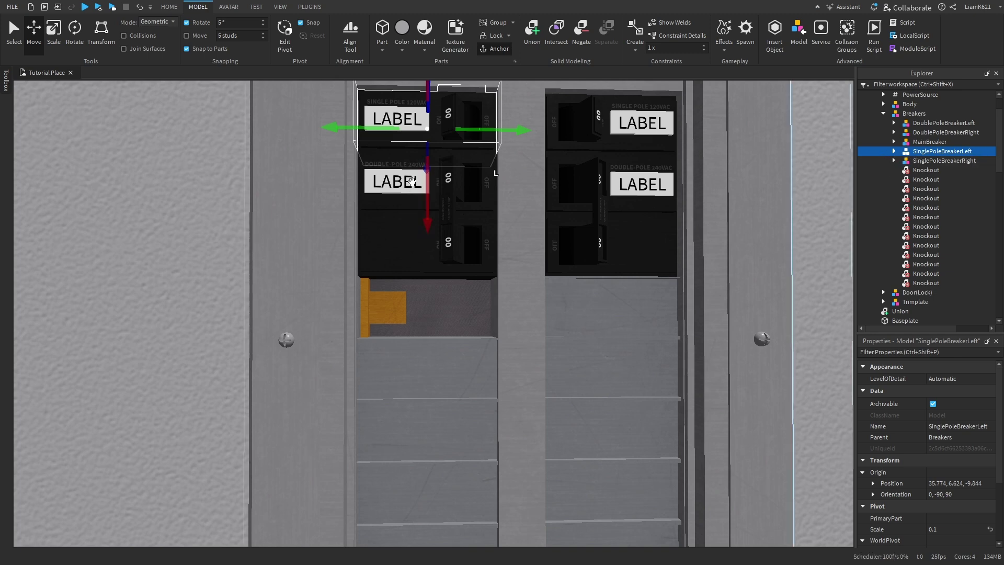
key(ctrl+d)
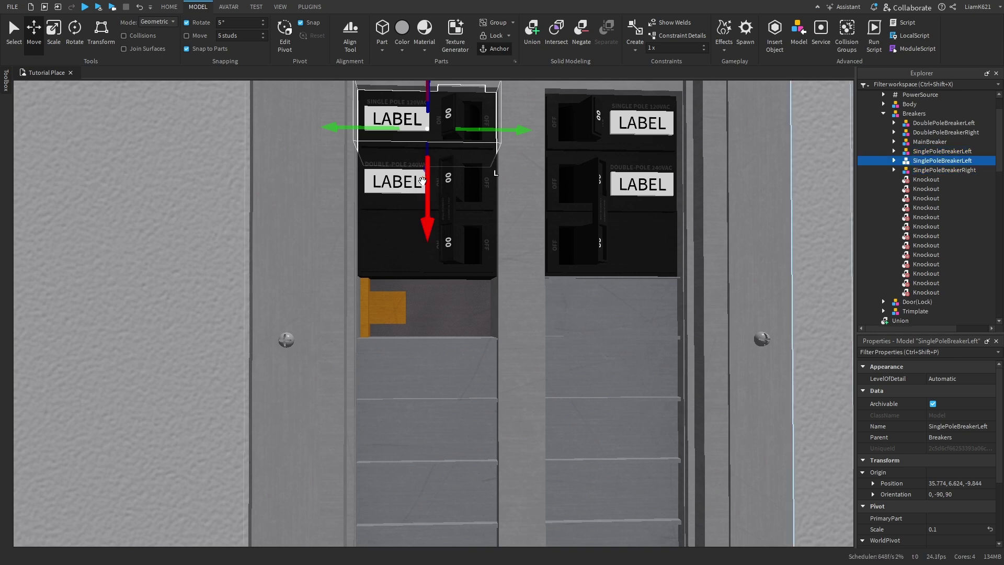
drag(421, 181, 428, 346)
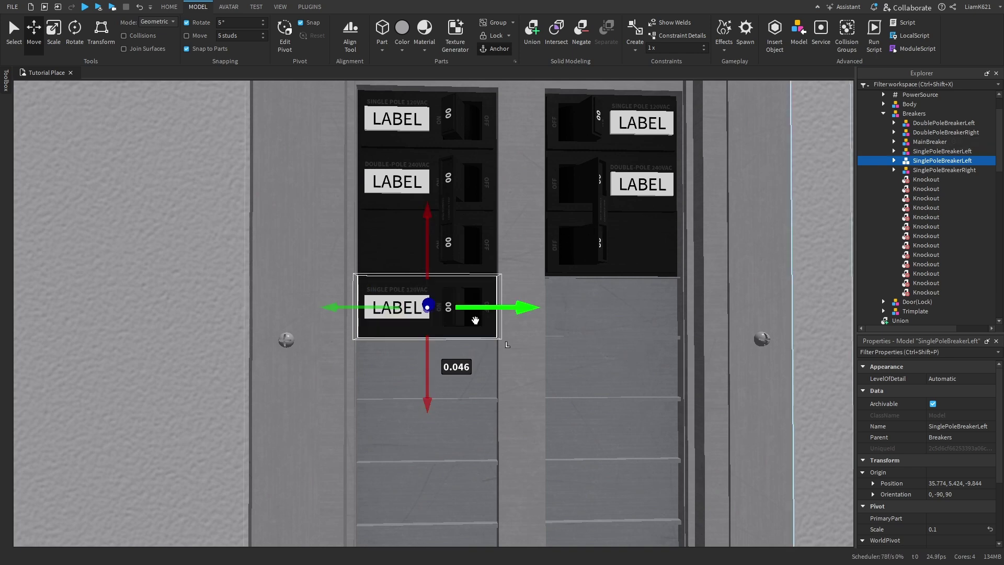
- Set the TextLabel text on the new SinglePoleBreakerLeft's Label to VersaLight and collapse the Label part
key(d)
right_drag(531, 310, 533, 311)
scroll(532, 311, up, 1)
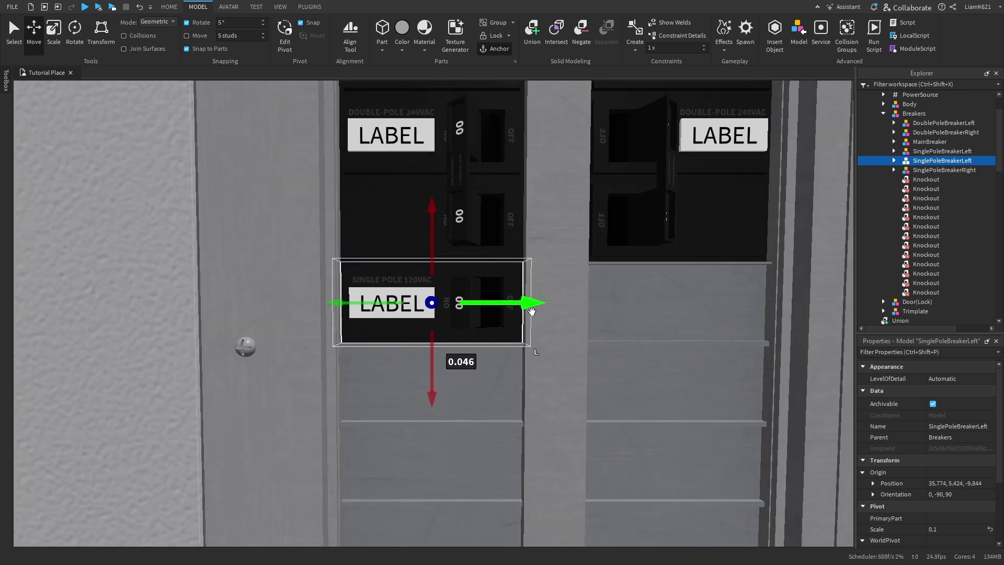
click(893, 161)
click(904, 245)
click(914, 254)
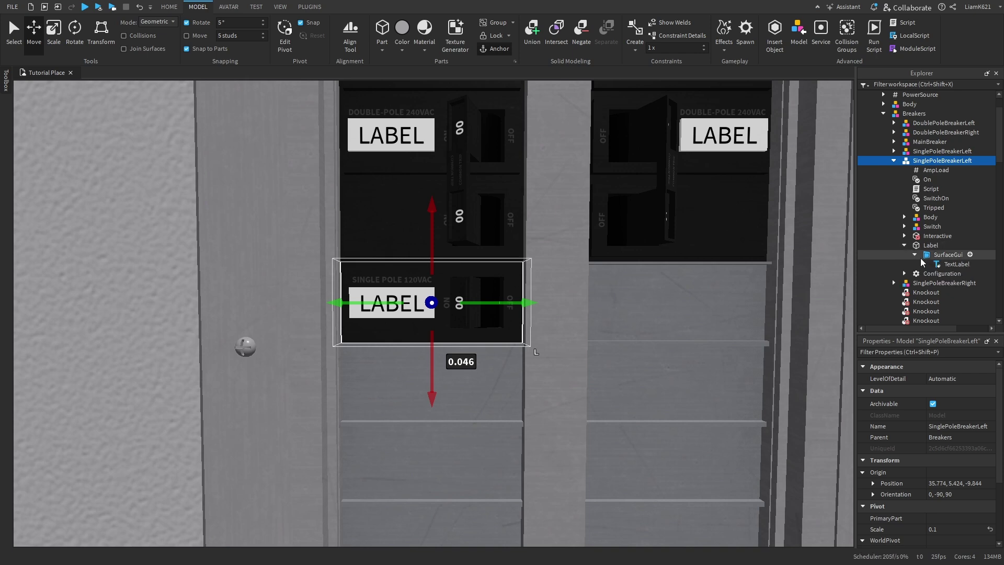
click(955, 264)
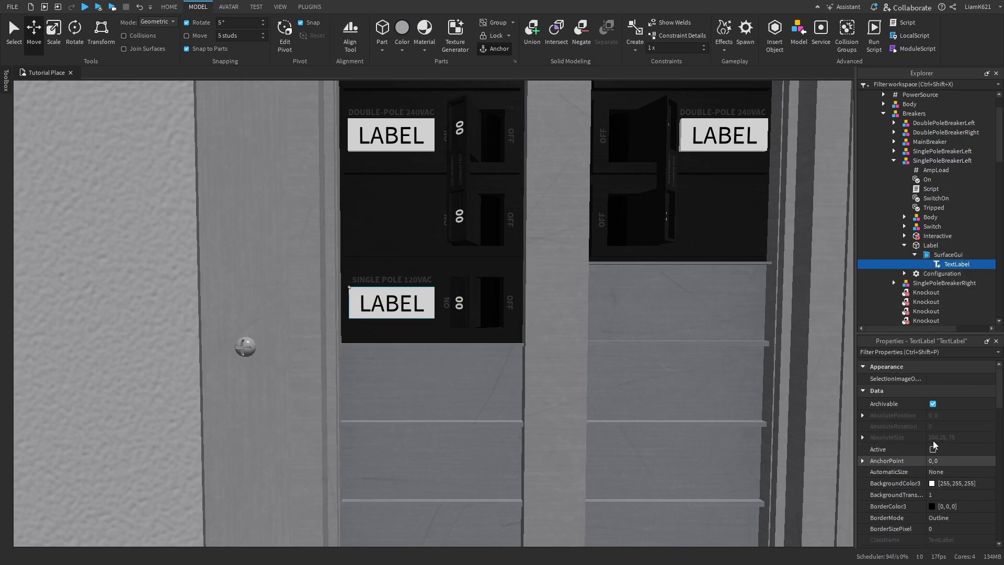
scroll(933, 444, down, 3)
scroll(935, 445, down, 3)
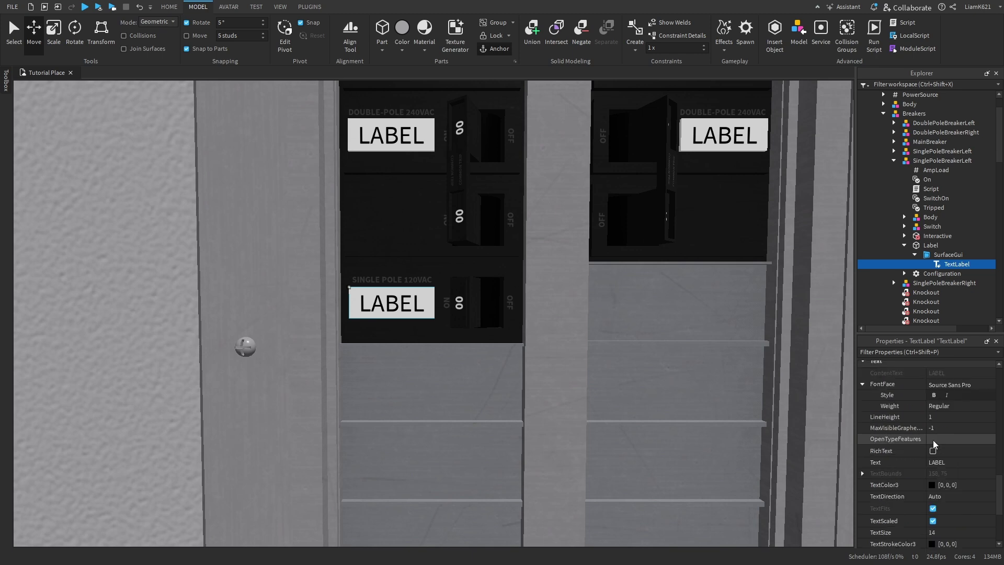
click(964, 463)
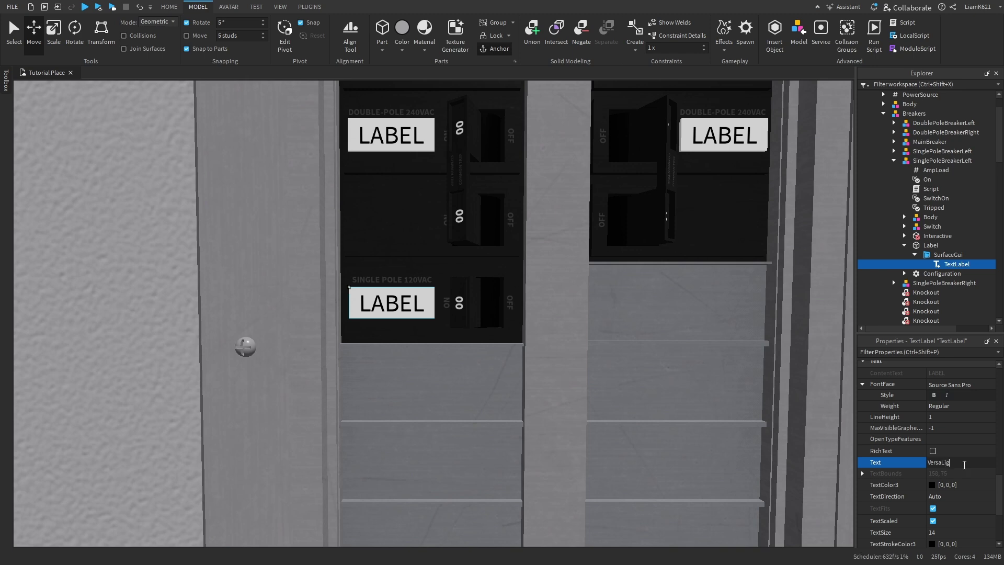
key(Return)
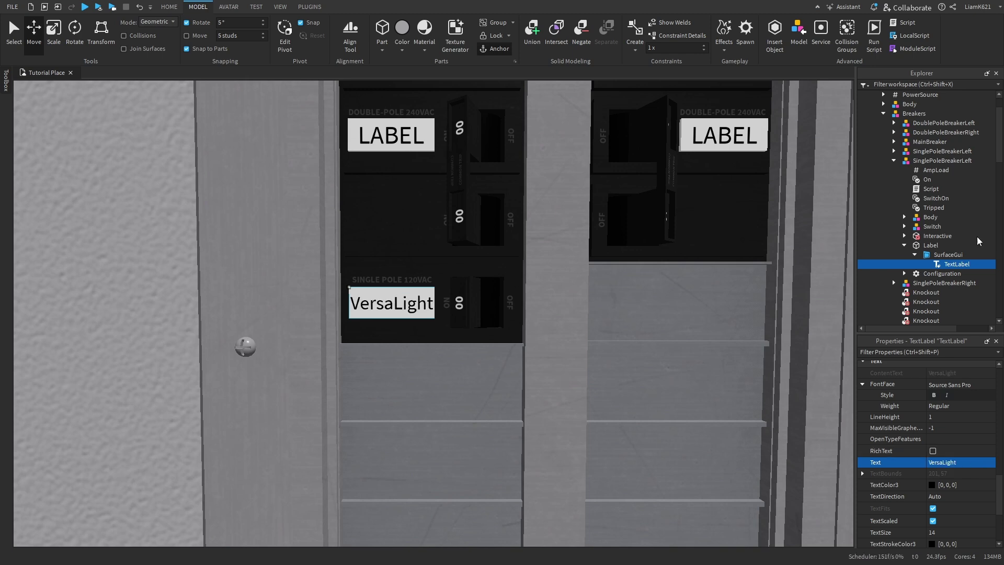
click(904, 245)
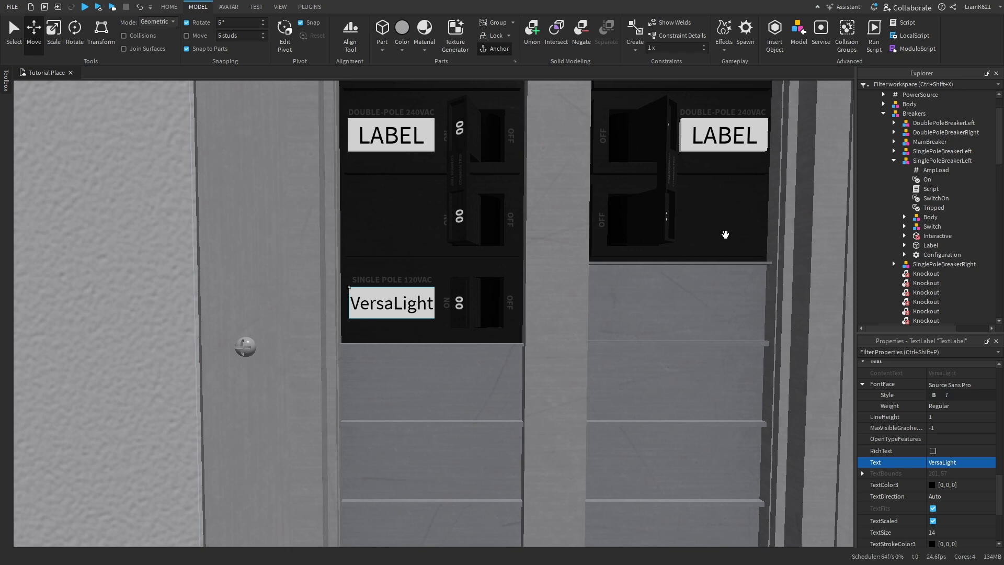
- Inspect the new breaker's AmpRating in its Configuration and its AmpLoad value
scroll(575, 282, down, 5)
scroll(575, 283, up, 4)
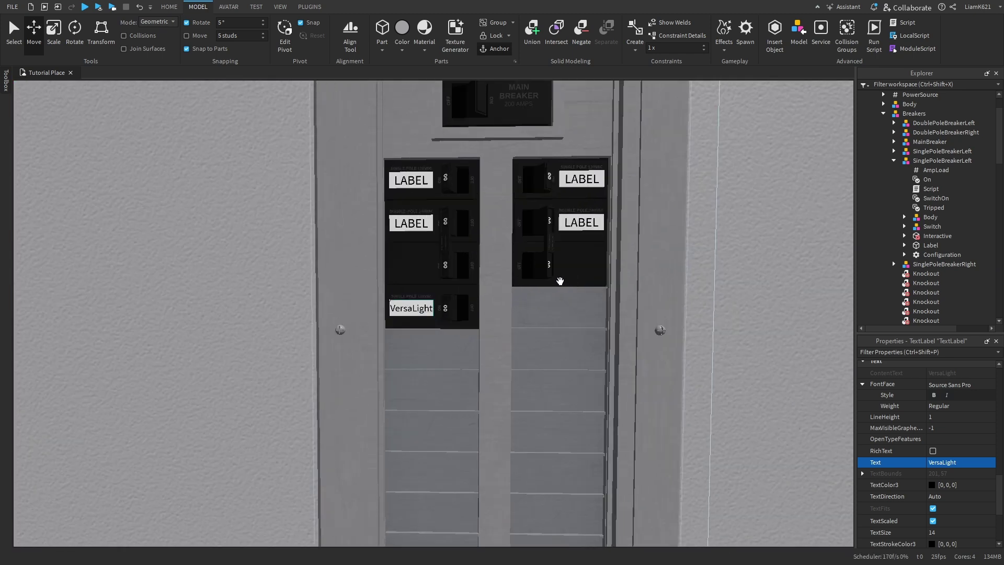
scroll(560, 282, up, 3)
right_click(560, 280)
click(927, 255)
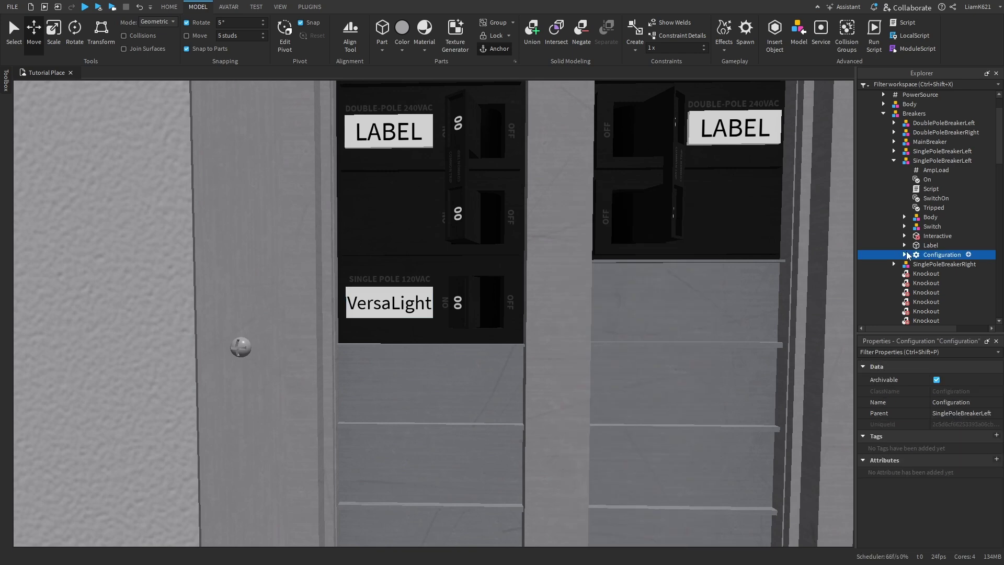
click(904, 255)
click(931, 264)
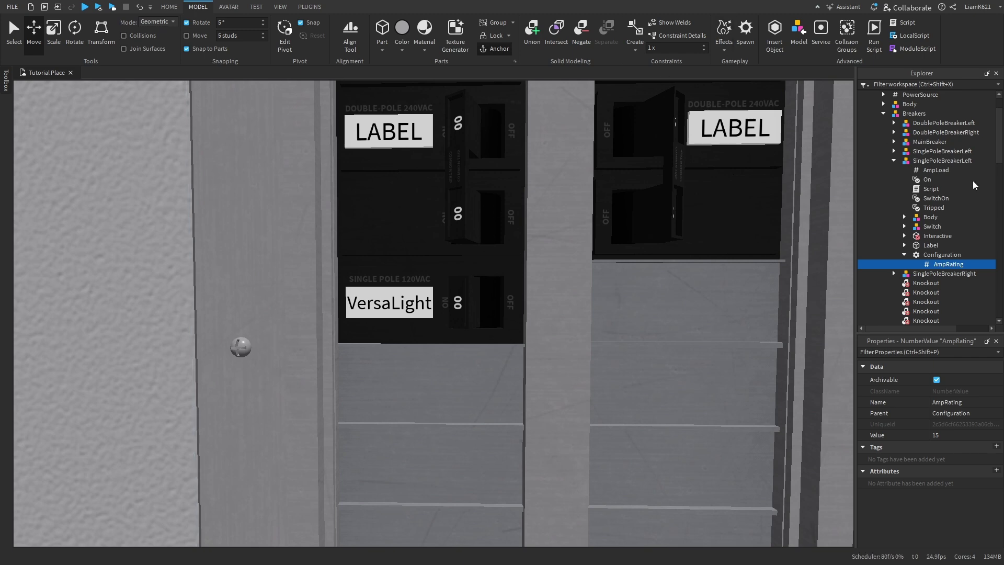
click(930, 172)
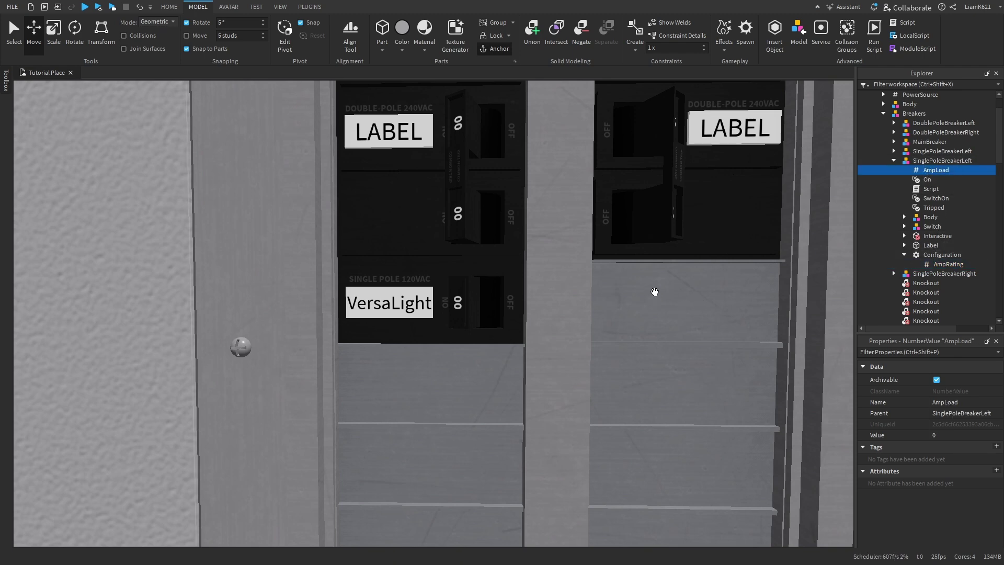
- Collapse the new SinglePoleBreakerLeft and the whole Breakers model in the hierarchy
key(a)
key(s)
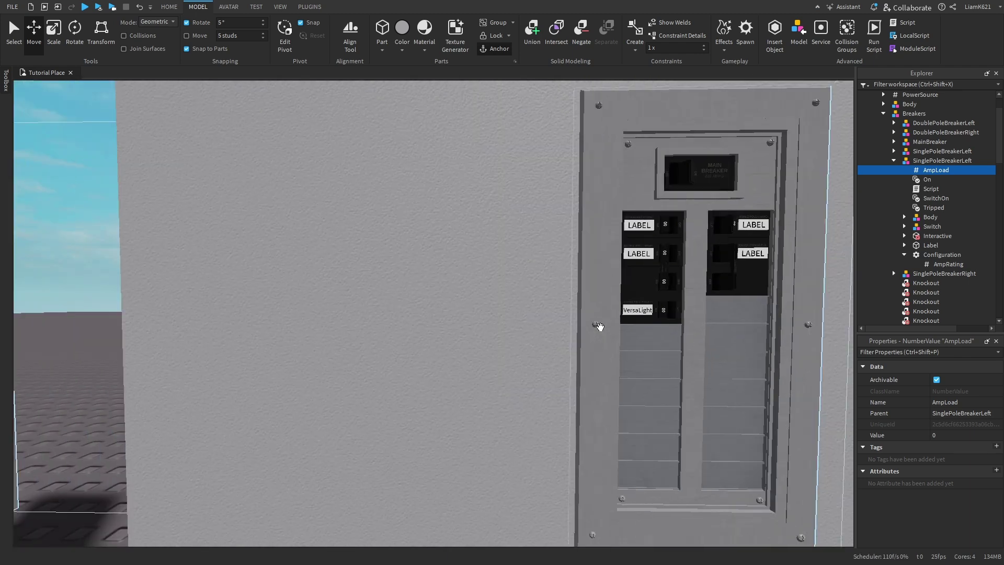
key(d)
right_click(600, 328)
click(523, 302)
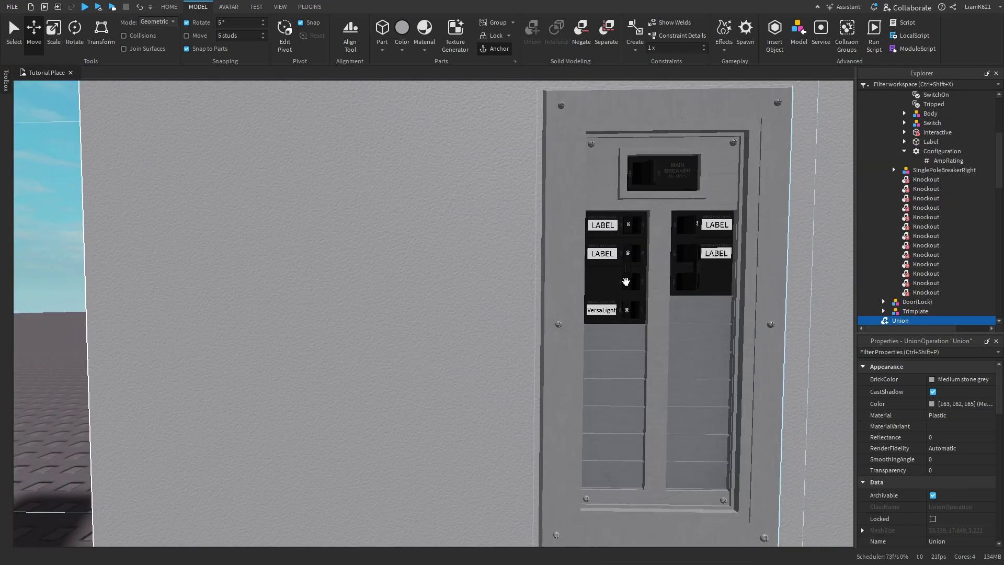
click(627, 281)
key(a)
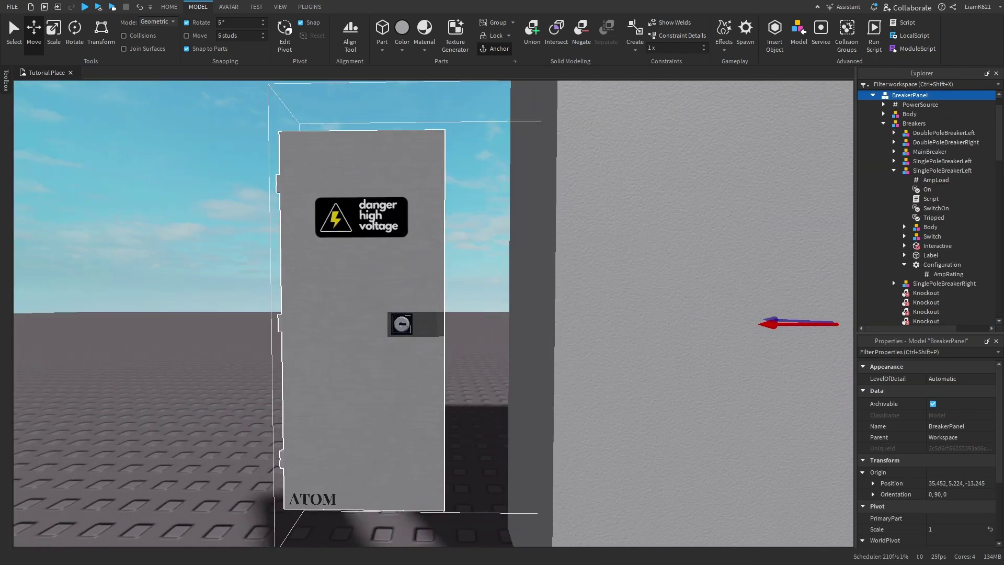
click(901, 174)
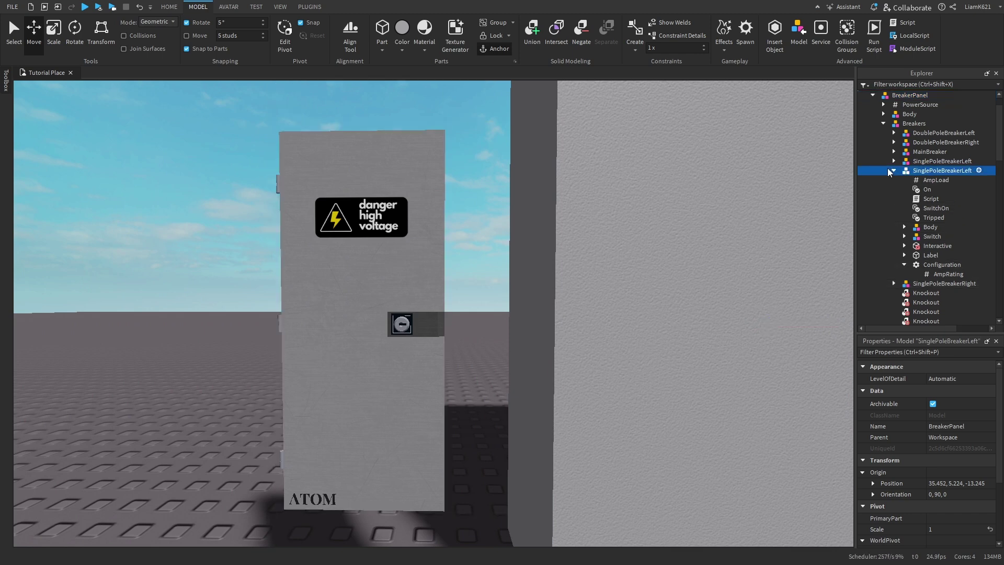
click(894, 171)
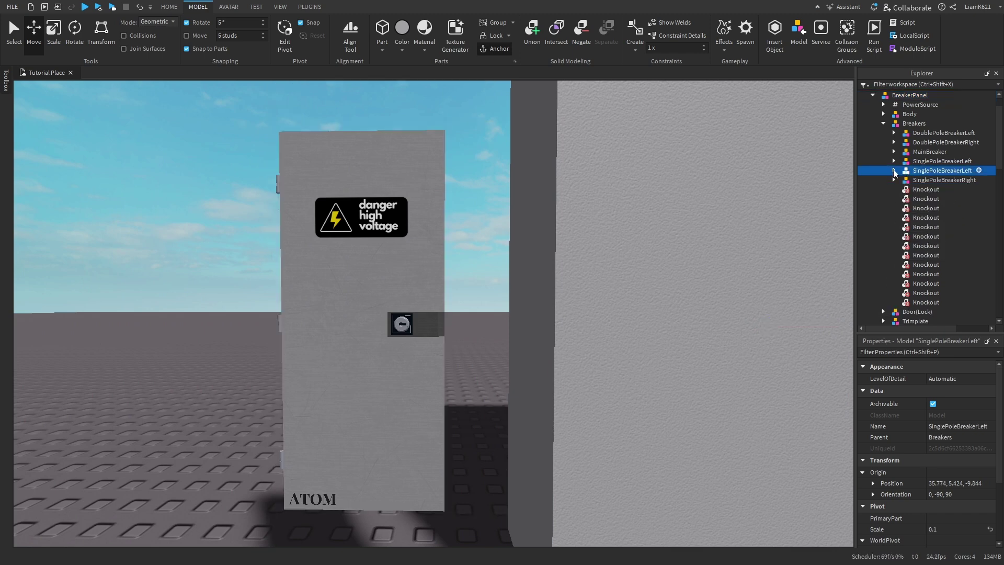
click(883, 123)
- Move the Door(Lock) model about 10.99 studs along the wall so it covers the breaker panel
click(916, 133)
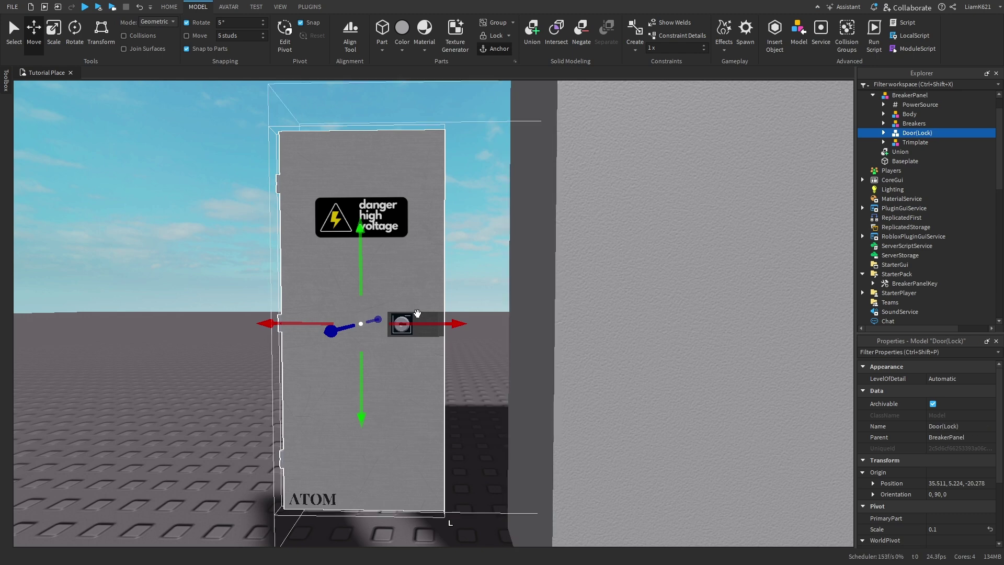
drag(406, 326, 586, 335)
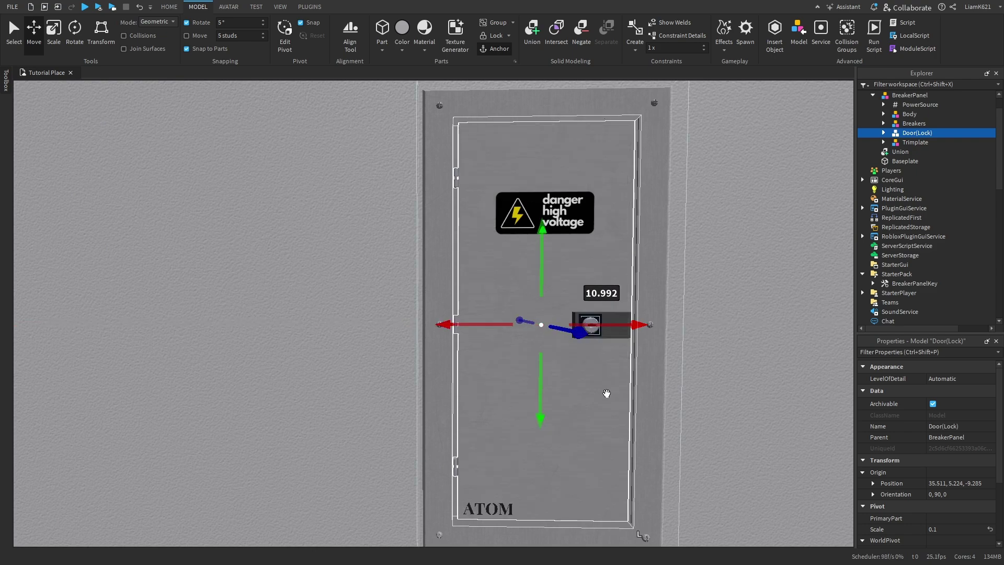
scroll(635, 320, up, 3)
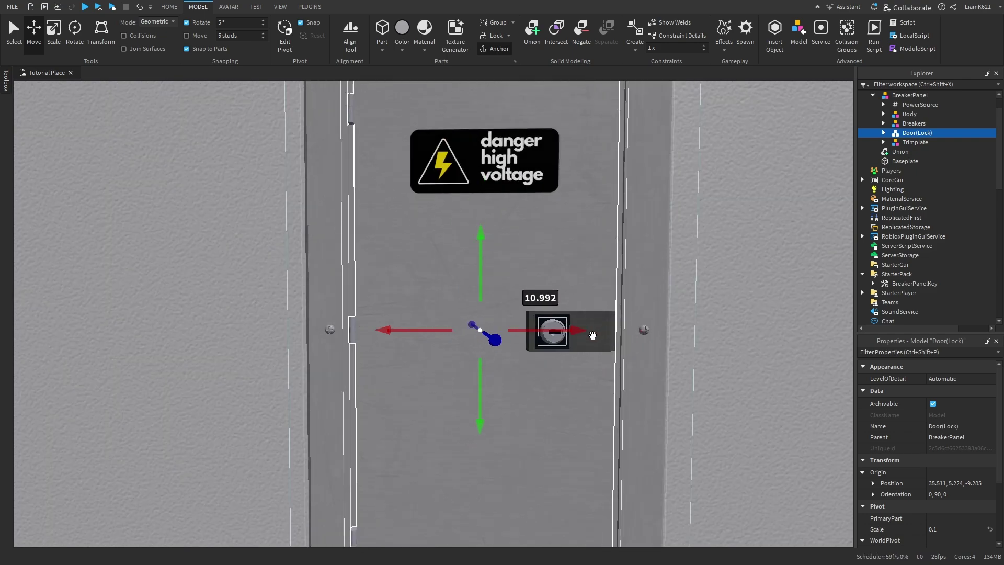
- Nudge the Door(Lock) model sideways so its hinges and edges line up with the trim frame
drag(573, 331, 566, 330)
right_drag(576, 337, 583, 337)
scroll(578, 338, up, 3)
scroll(583, 342, down, 2)
drag(480, 498, 493, 500)
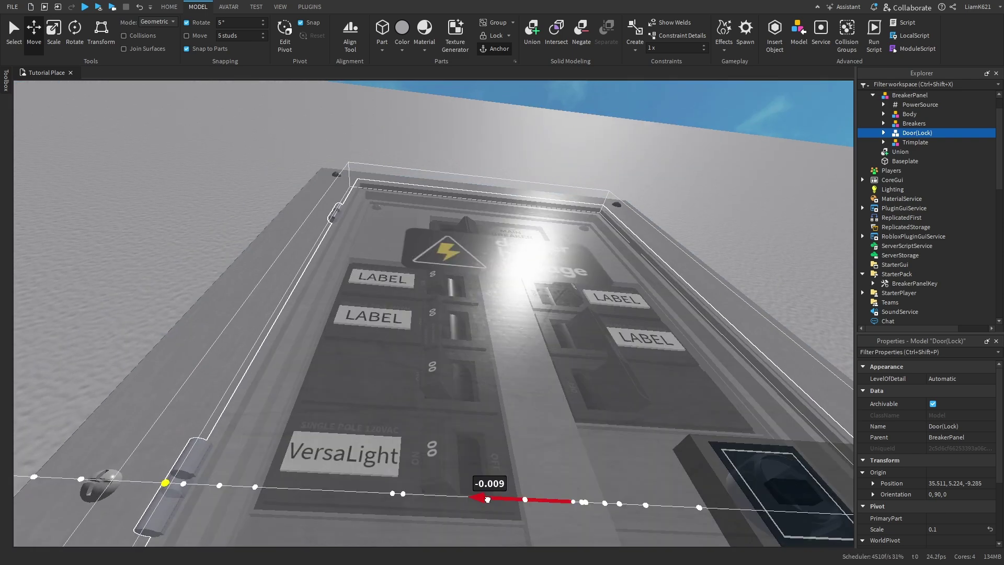
right_drag(494, 500, 498, 394)
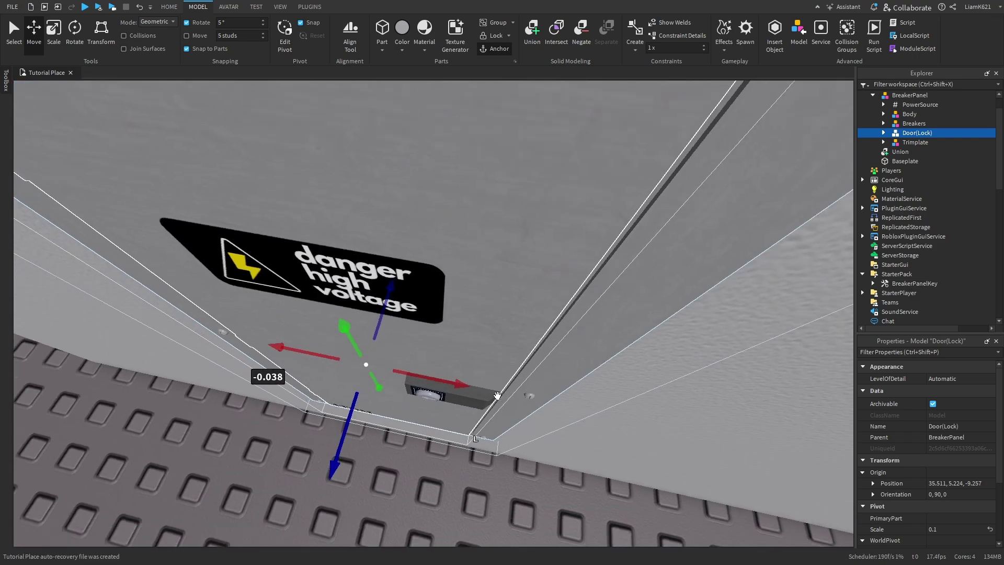
scroll(497, 395, down, 2)
mouse_move(476, 343)
right_down()
mouse_move(477, 333)
mouse_move(475, 344)
right_up()
scroll(477, 343, down, 2)
scroll(475, 345, down, 4)
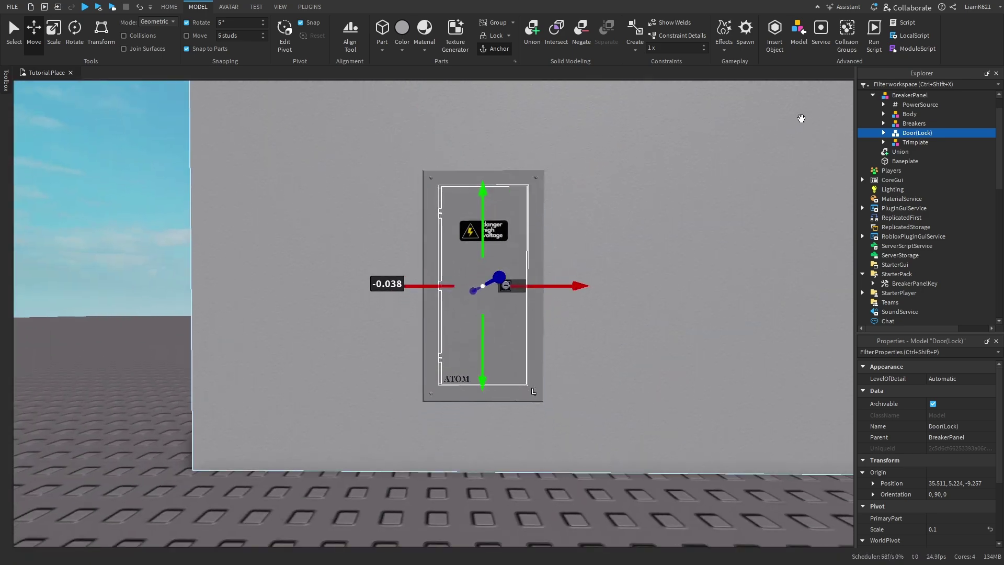
- Turn on the Locked value inside Door(Lock) so the panel door starts locked, and collapse the model
scroll(729, 184, up, 1)
key(f)
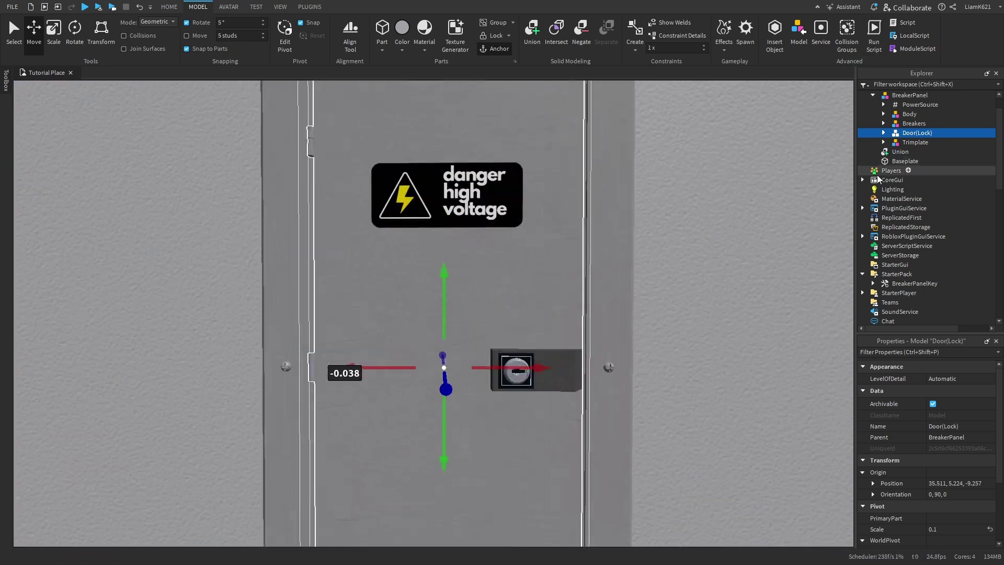
click(883, 133)
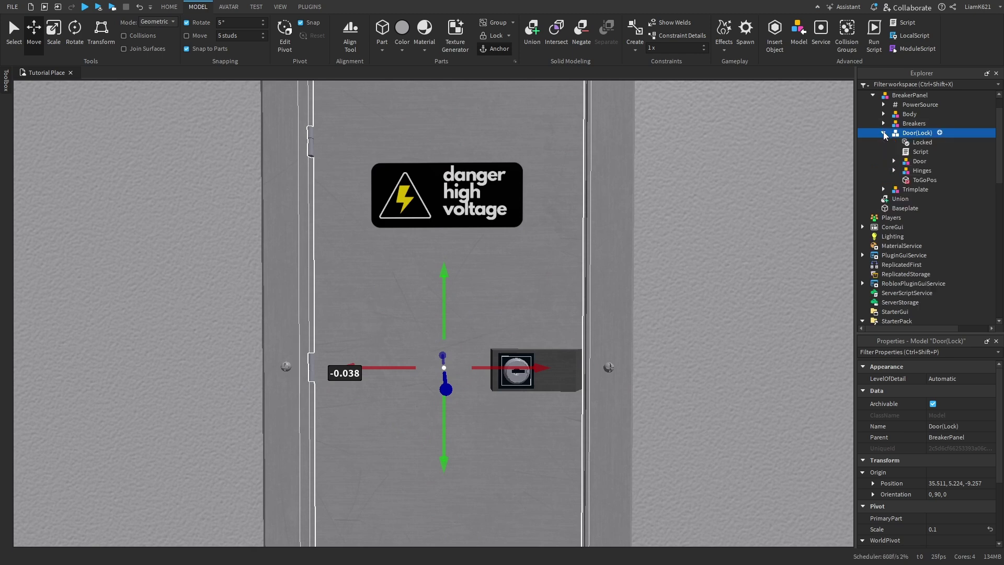
click(914, 143)
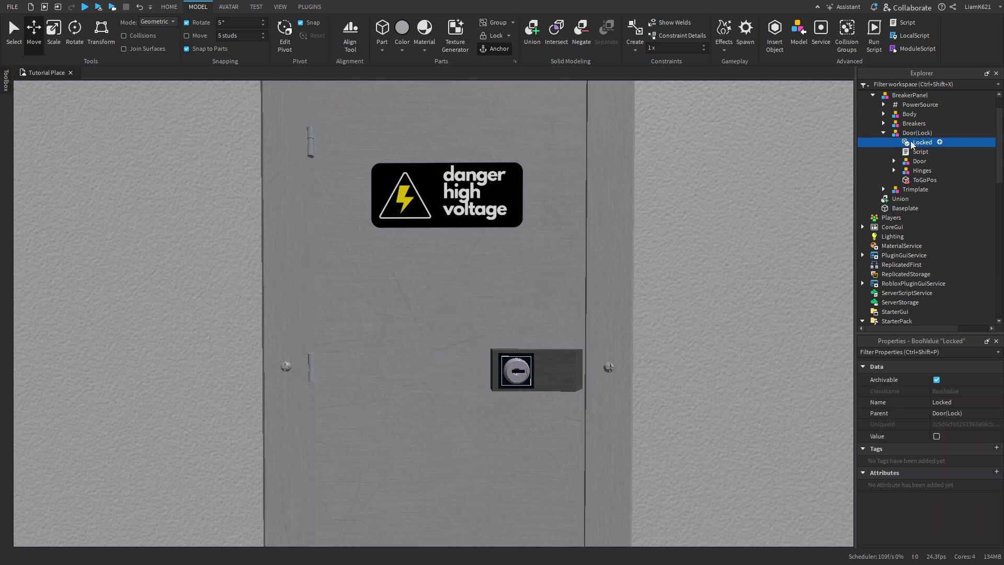
click(943, 441)
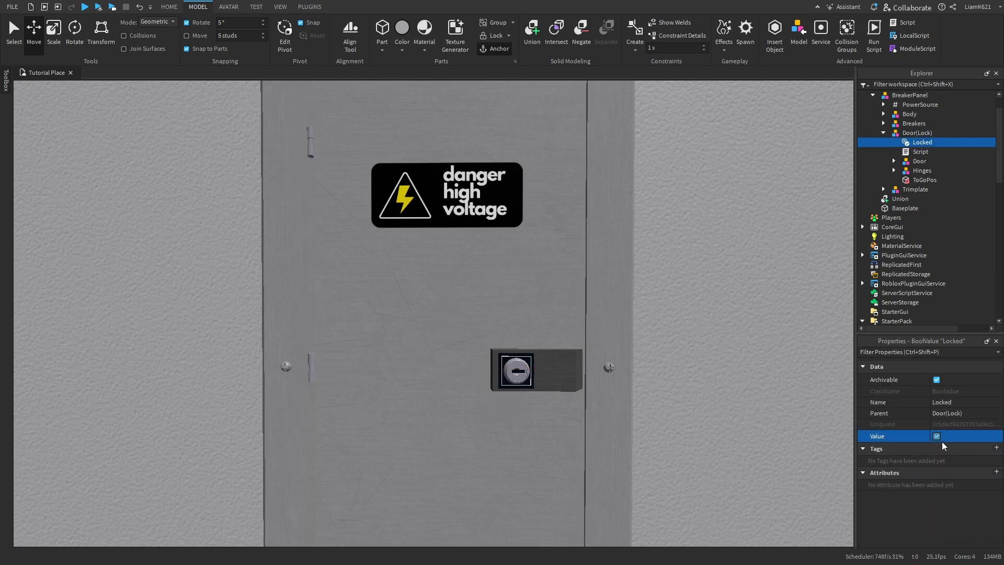
click(884, 133)
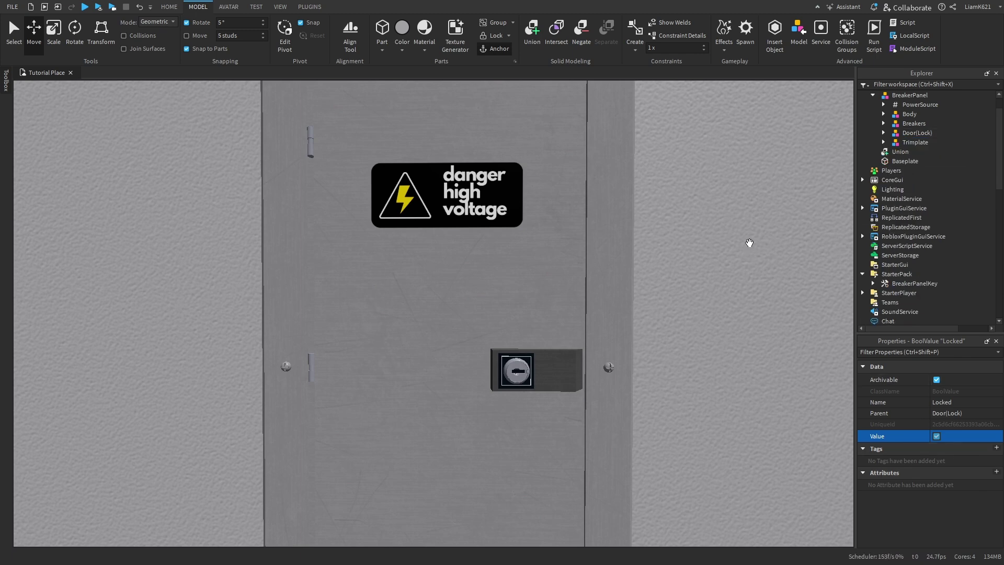
- Start a play test of the place and close the Part Picker panel
scroll(720, 227, down, 5)
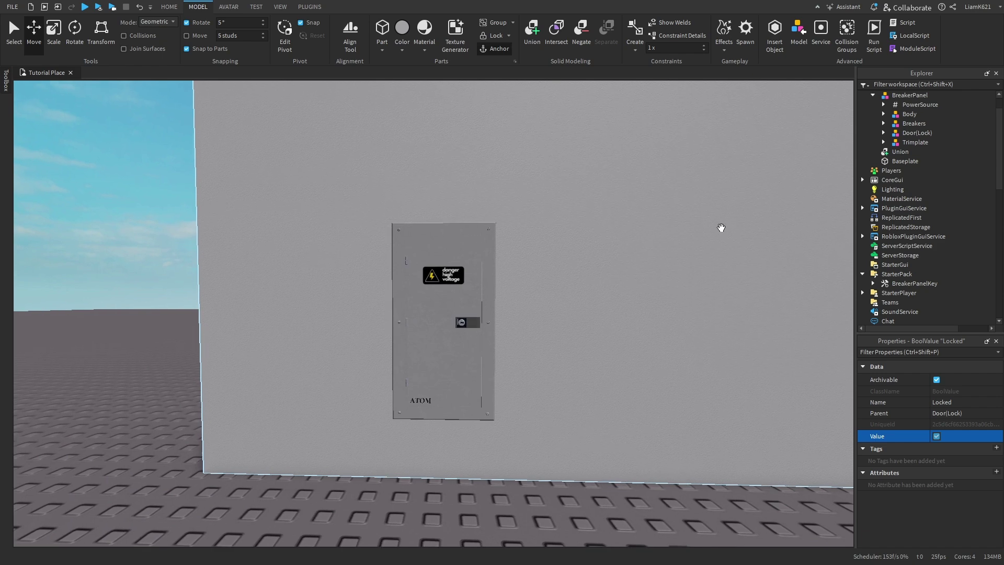
scroll(692, 236, up, 3)
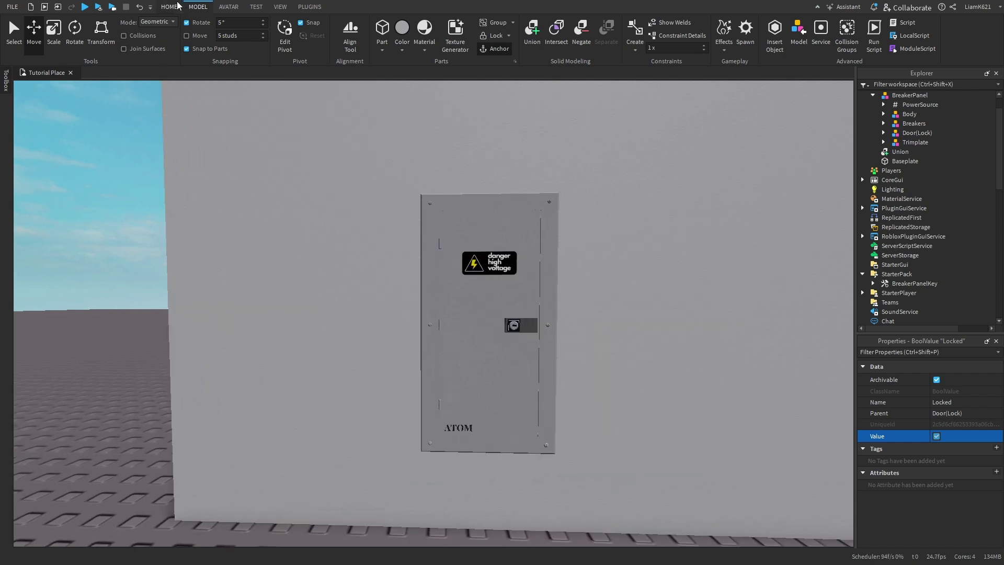
click(169, 6)
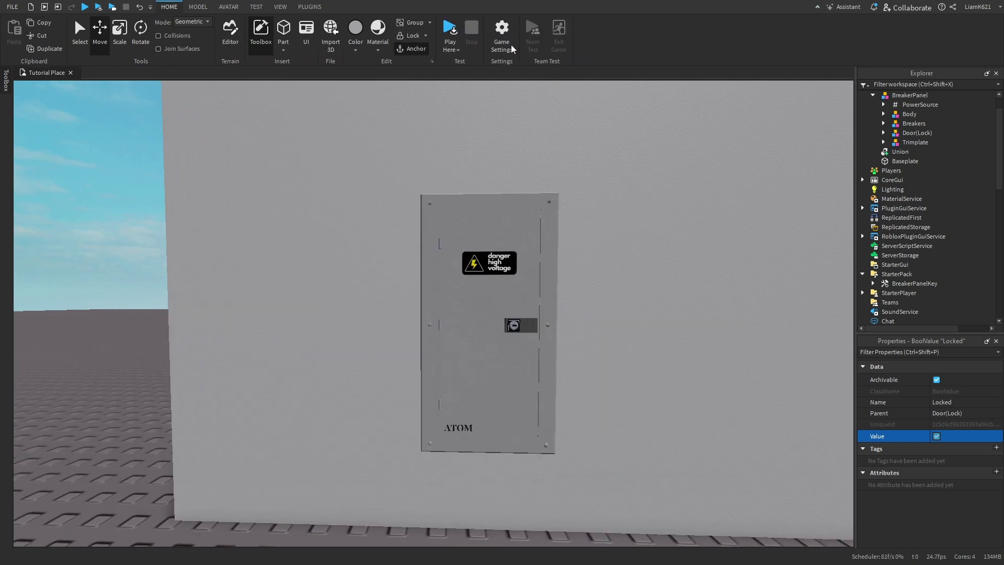
click(449, 29)
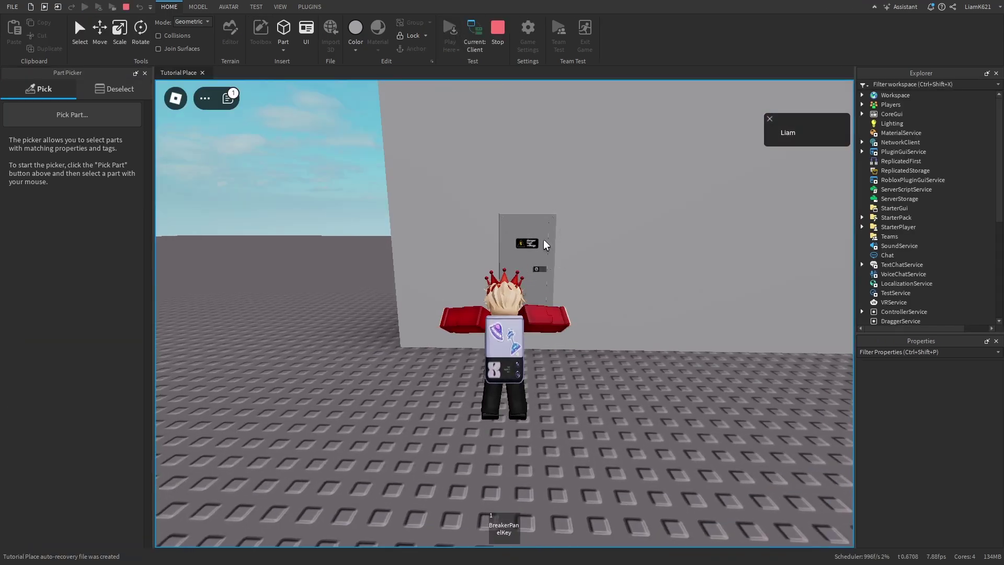
click(144, 73)
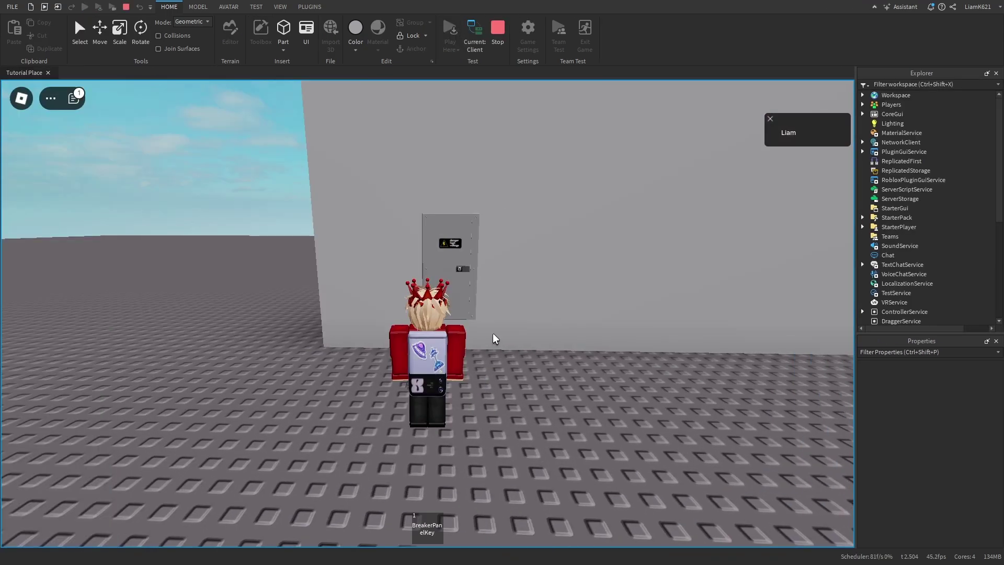
- Walk the character up to the breaker panel in first-person view, facing the door's lock and latch
scroll(497, 339, up, 4)
scroll(509, 345, up, 3)
key(w)
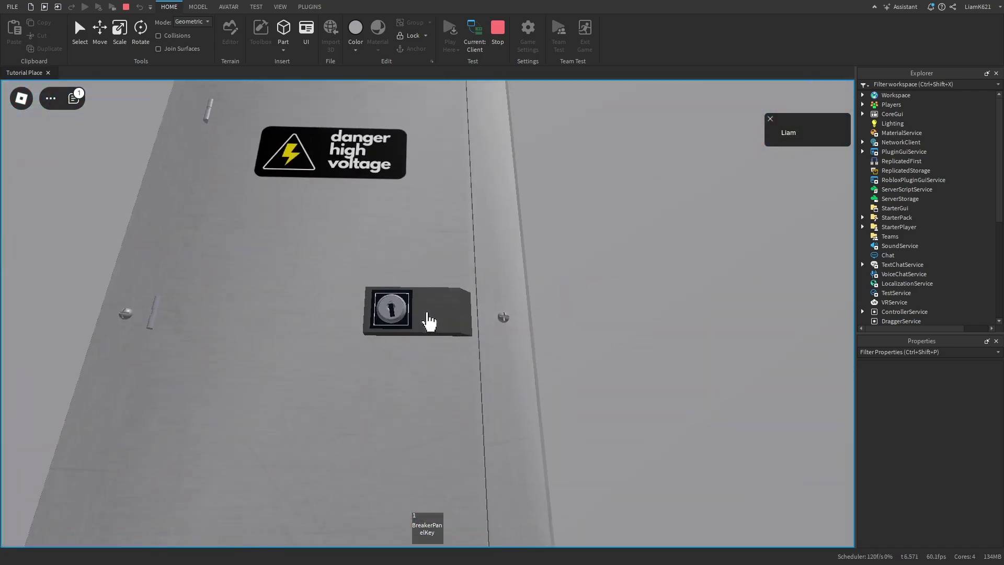
key(s)
key(w)
- Equip the BreakerPanelKey, unlock the panel door with it, and put the key away
key(1)
key(w)
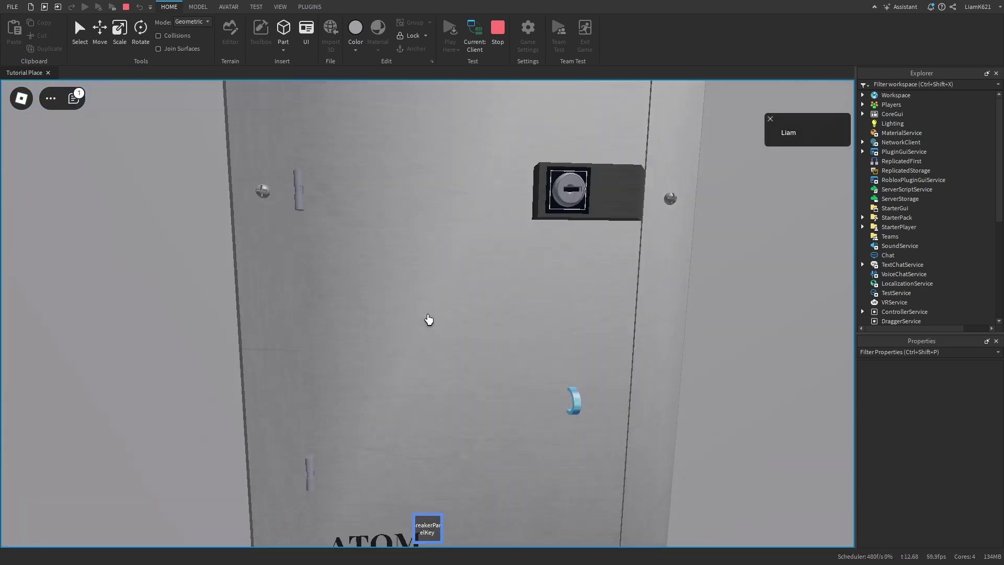
scroll(428, 319, down, 3)
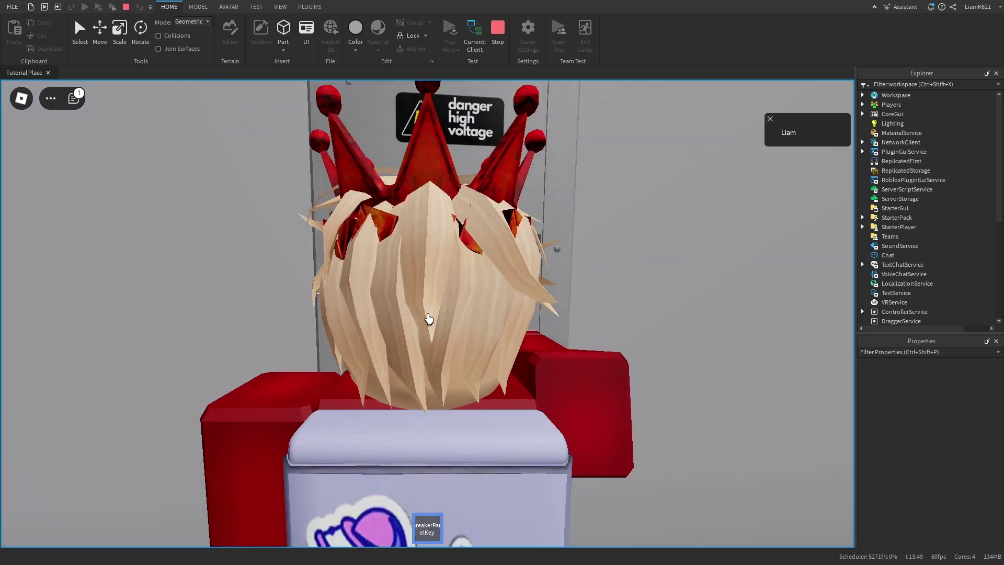
scroll(429, 319, up, 3)
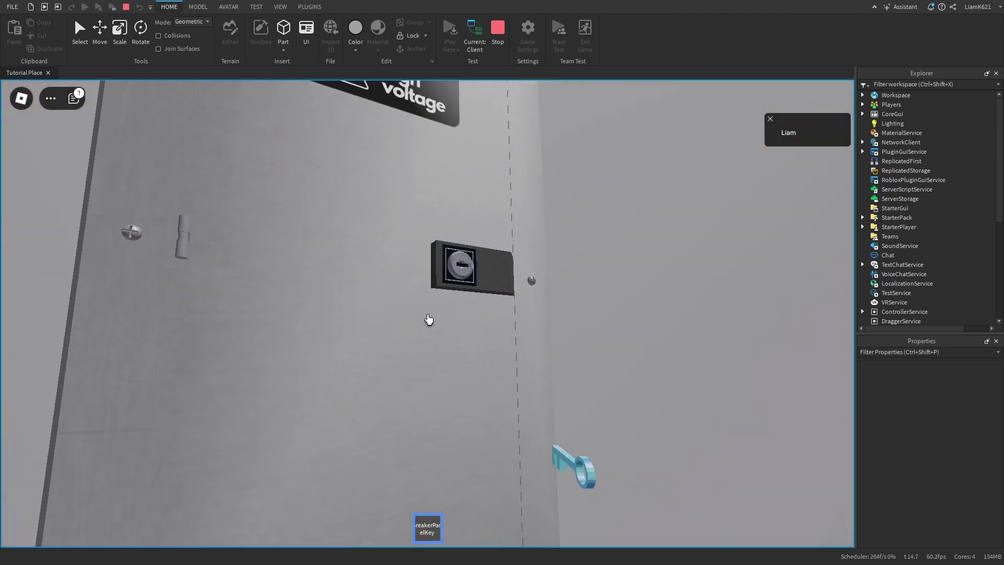
key(1)
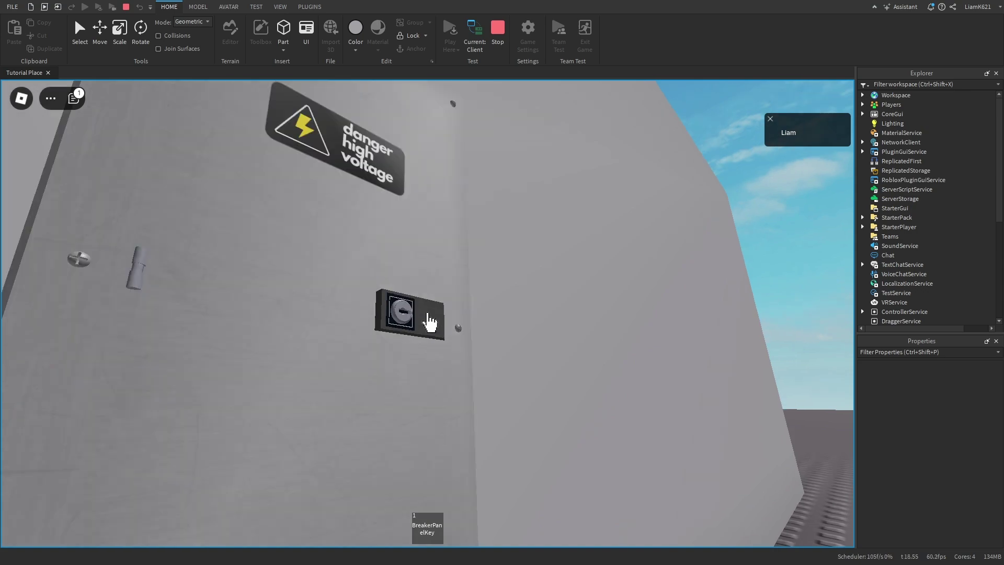
- Open the unlocked panel door by its latch and try out the breaker switches inside
click(428, 320)
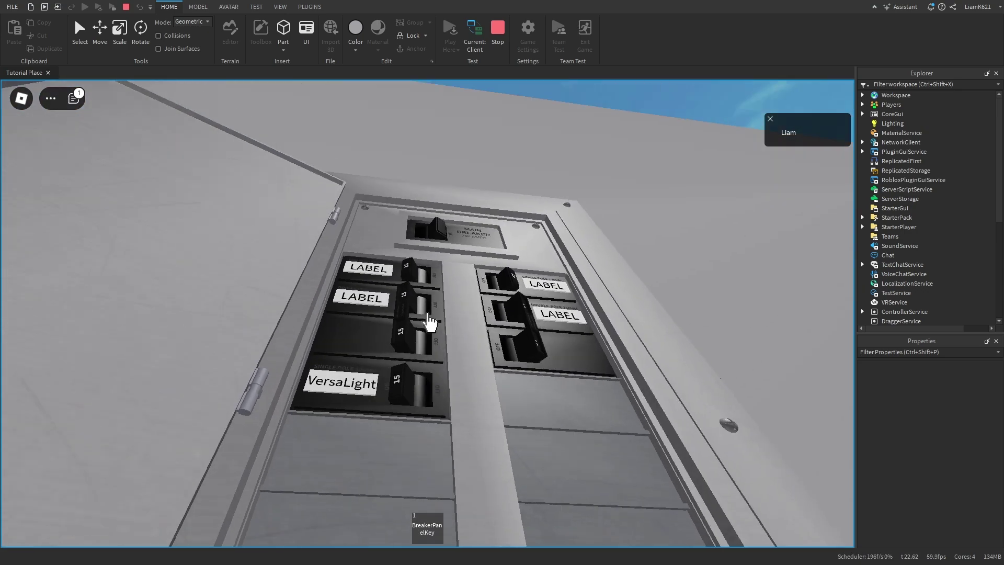
click(428, 316)
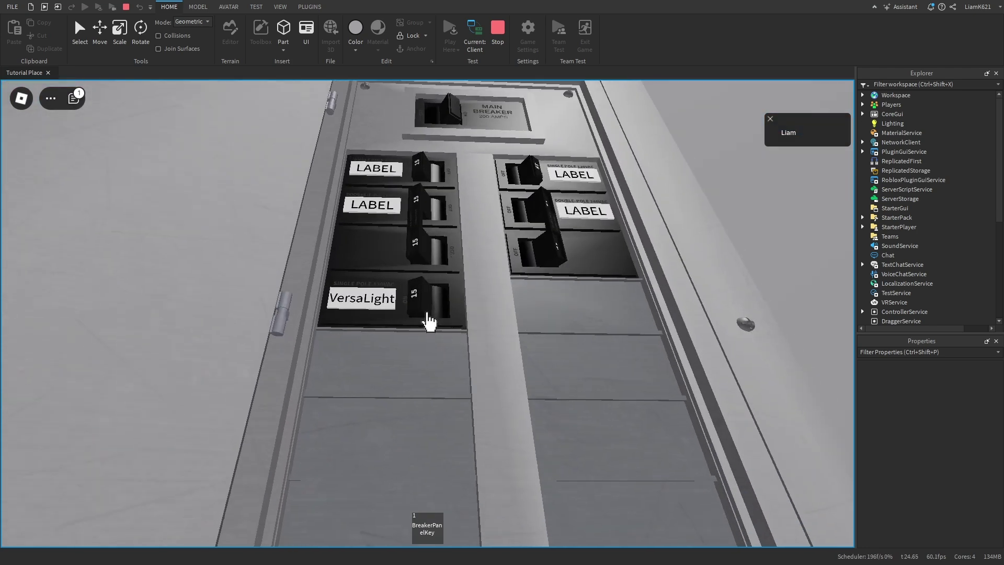
click(428, 316)
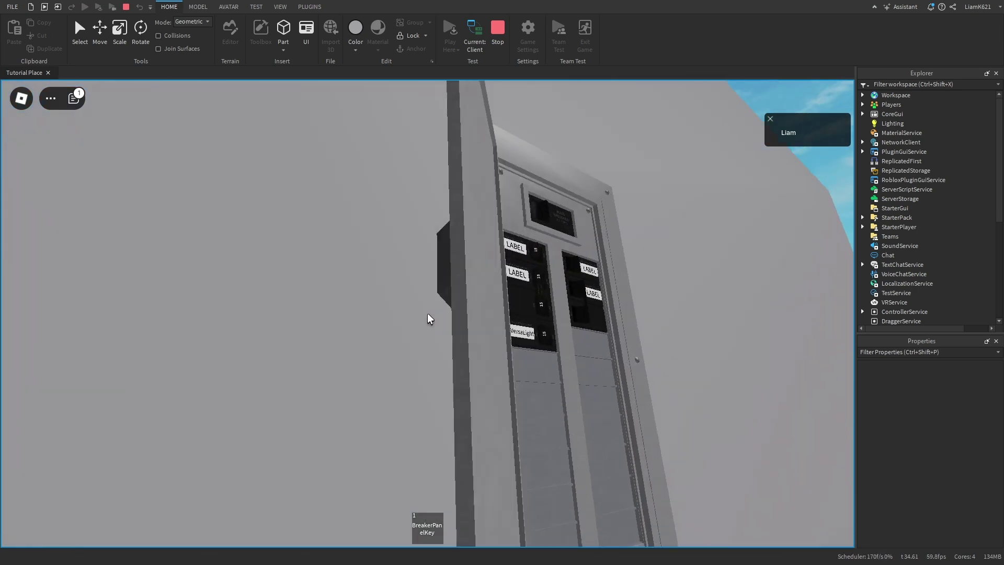
- Close the panel door, lock it again with the BreakerPanelKey, put the key away and step back
key(1)
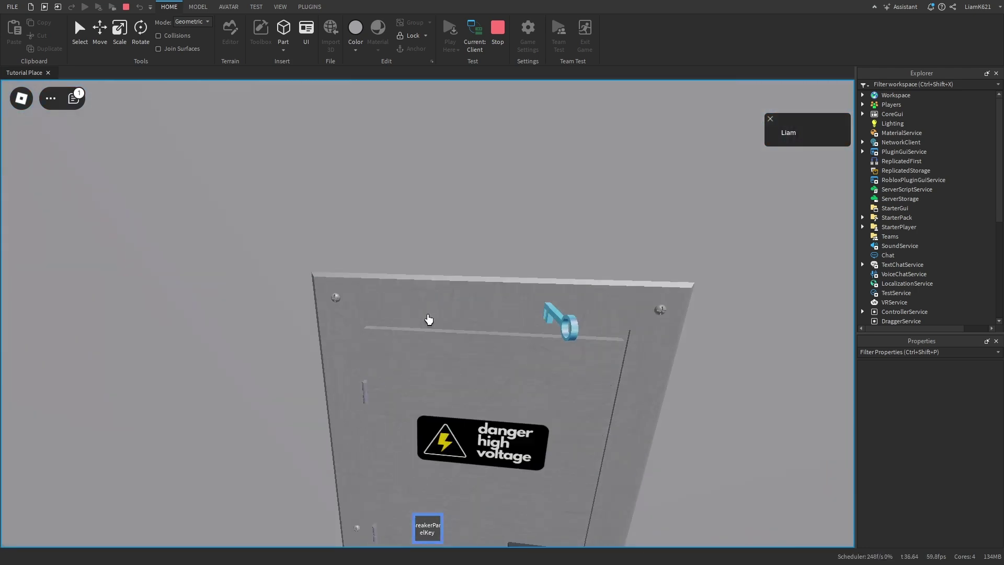
key(1)
key(s)
key(w)
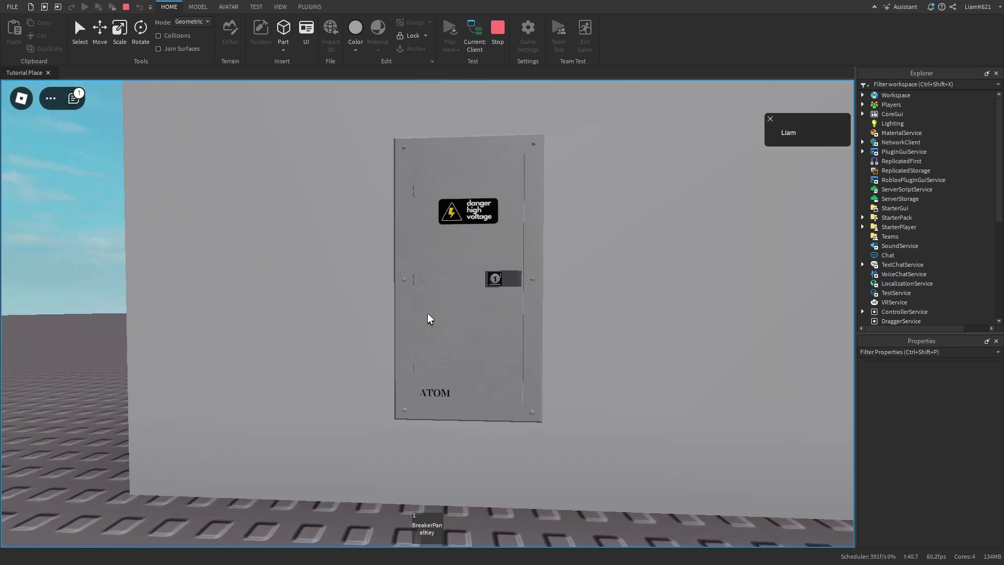
- Stop the play test and hide the Toolbox to return to the full editing view
scroll(428, 314, down, 3)
click(489, 33)
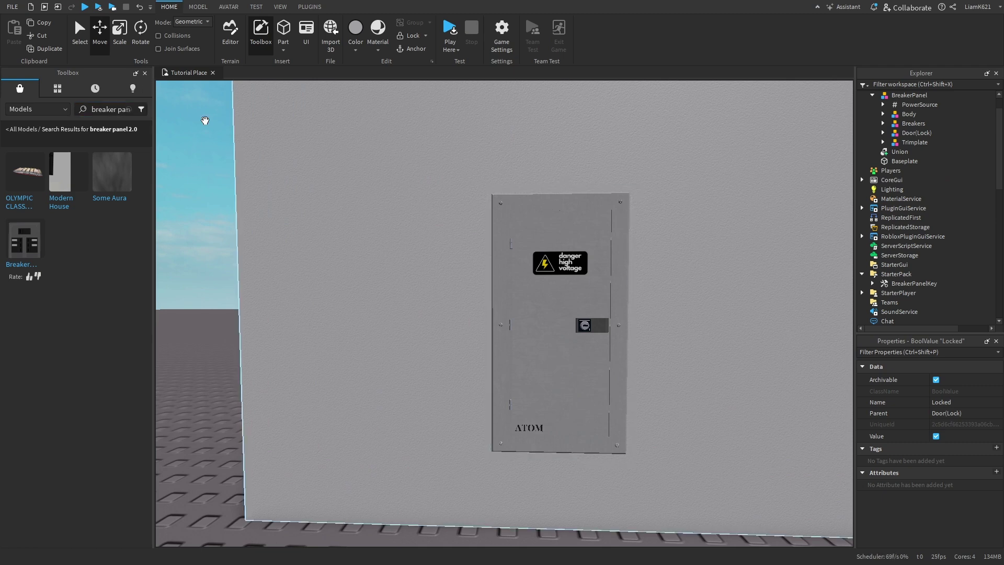
click(136, 74)
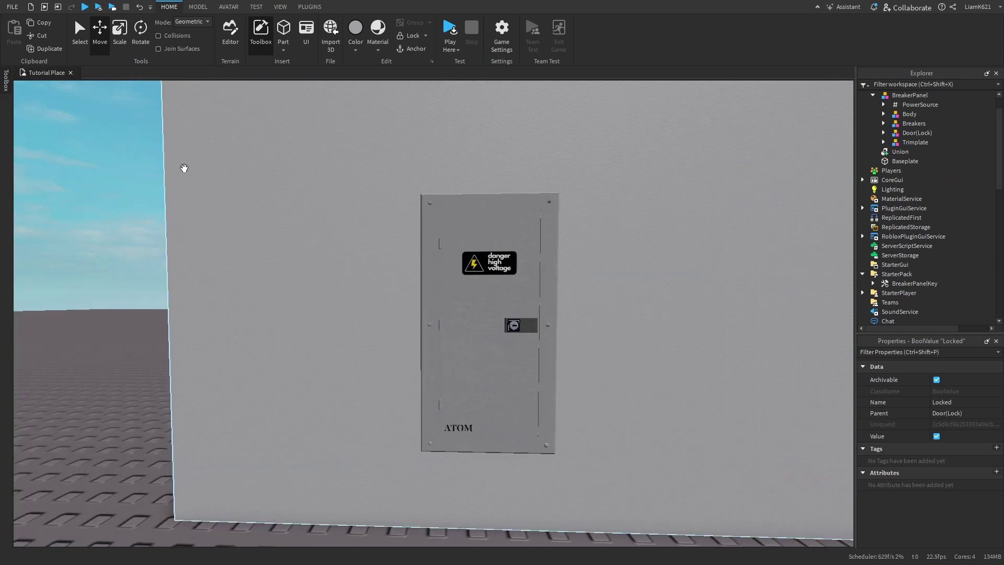